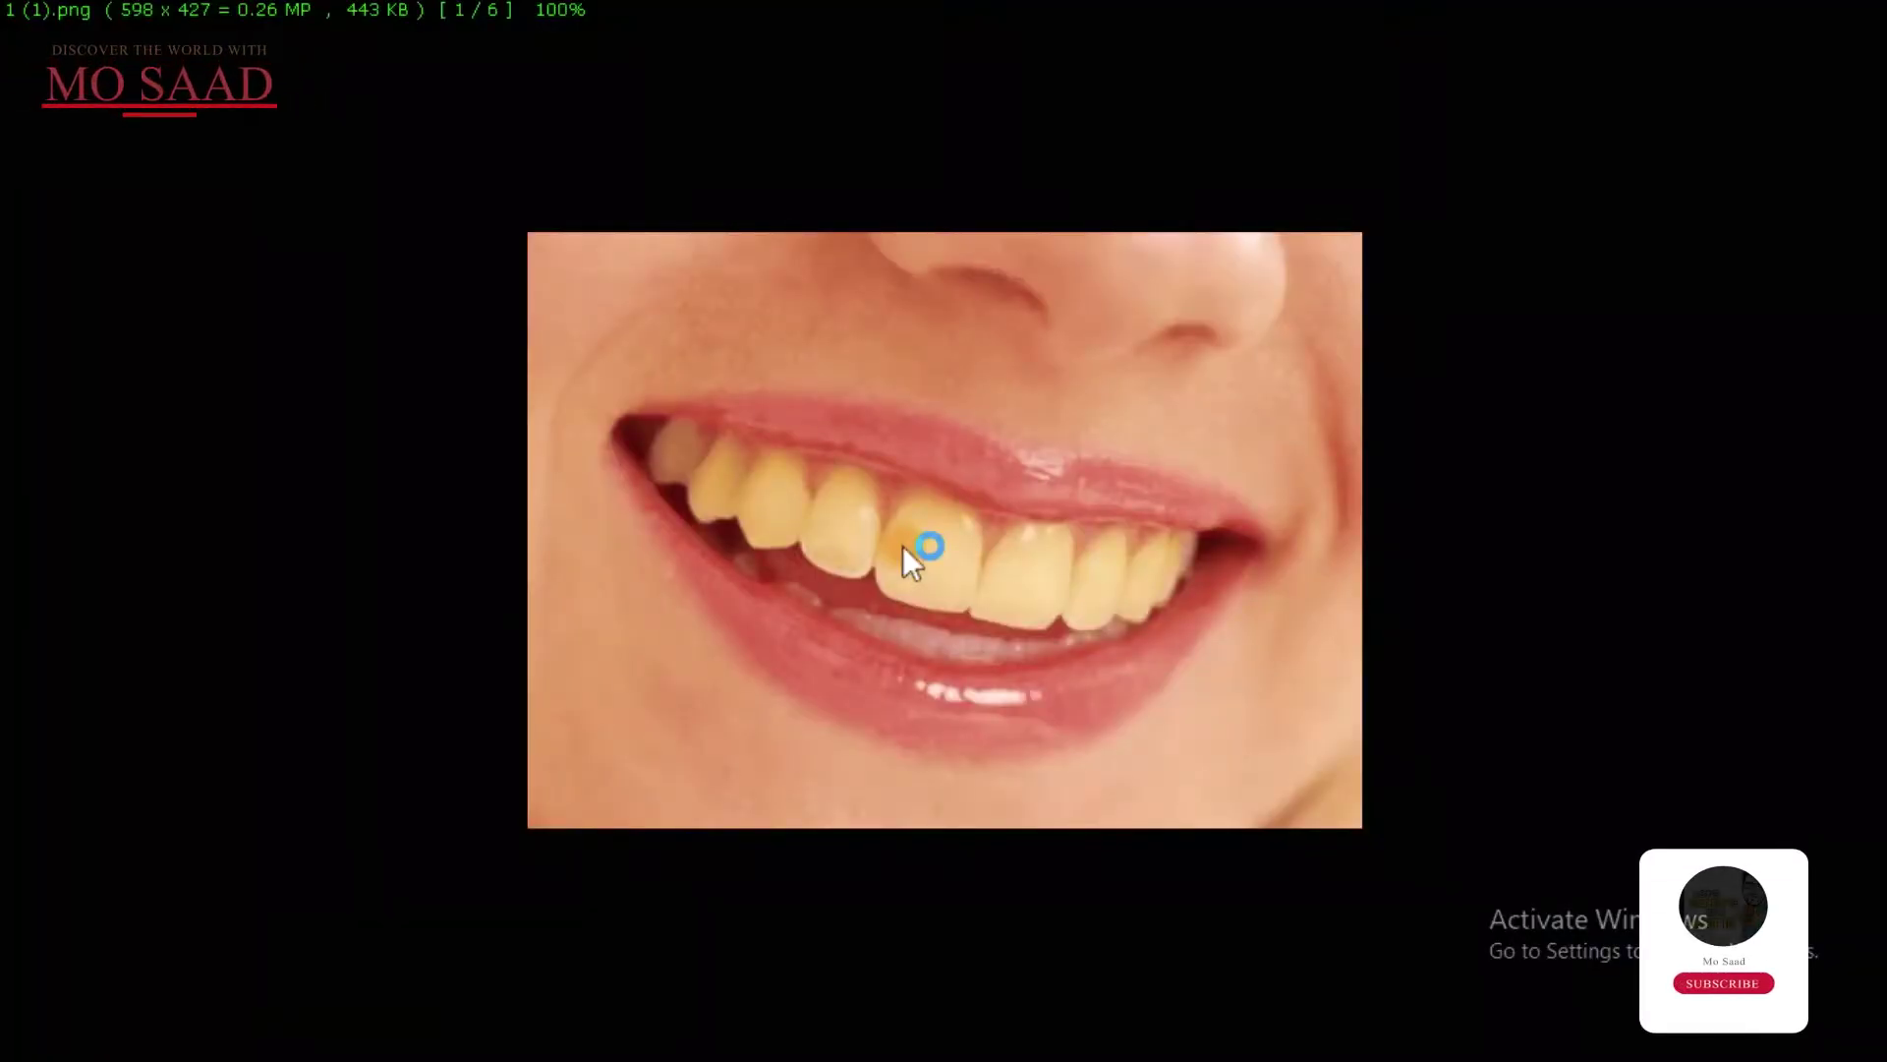
# Step through smile photos 1 (1).png, 1 (2).png, 1 (4).png and 1 (3).png, comparing yellow and whitened teeth
pyautogui.press('Right')
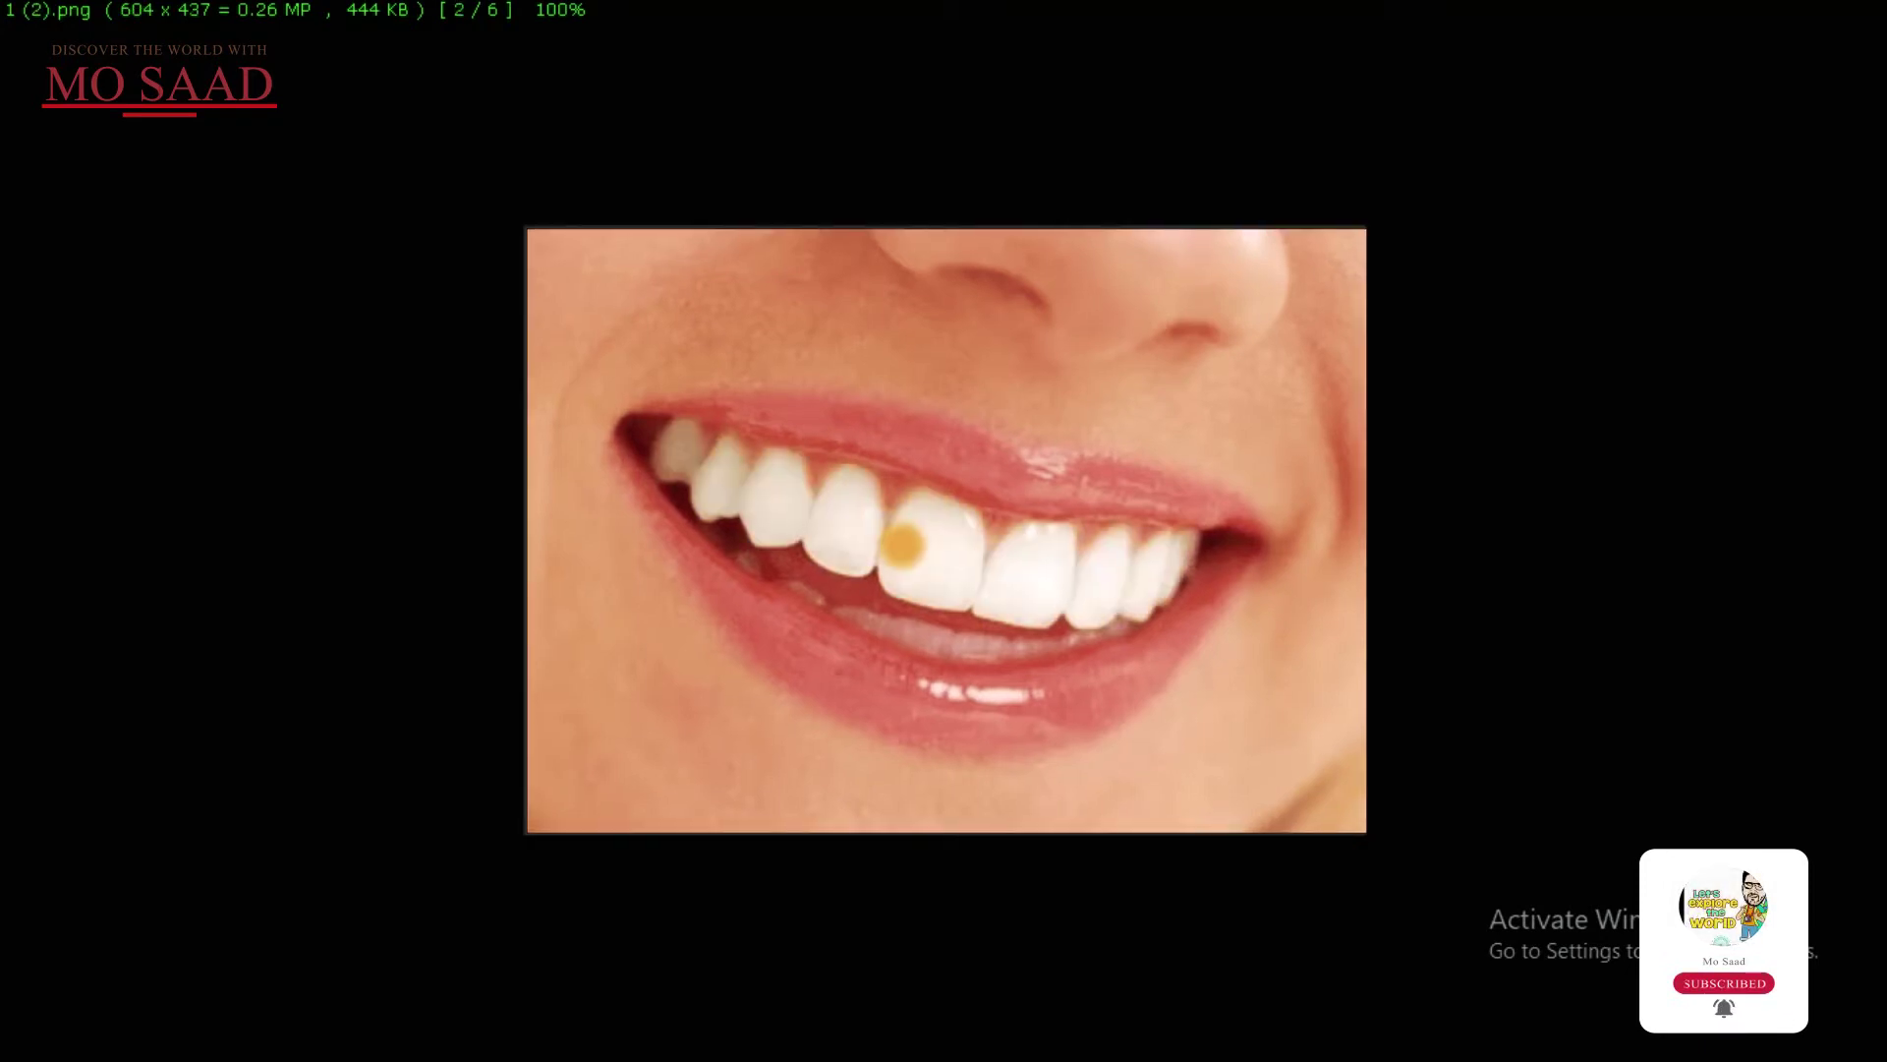
pyautogui.press('Right')
pyautogui.press('Right')
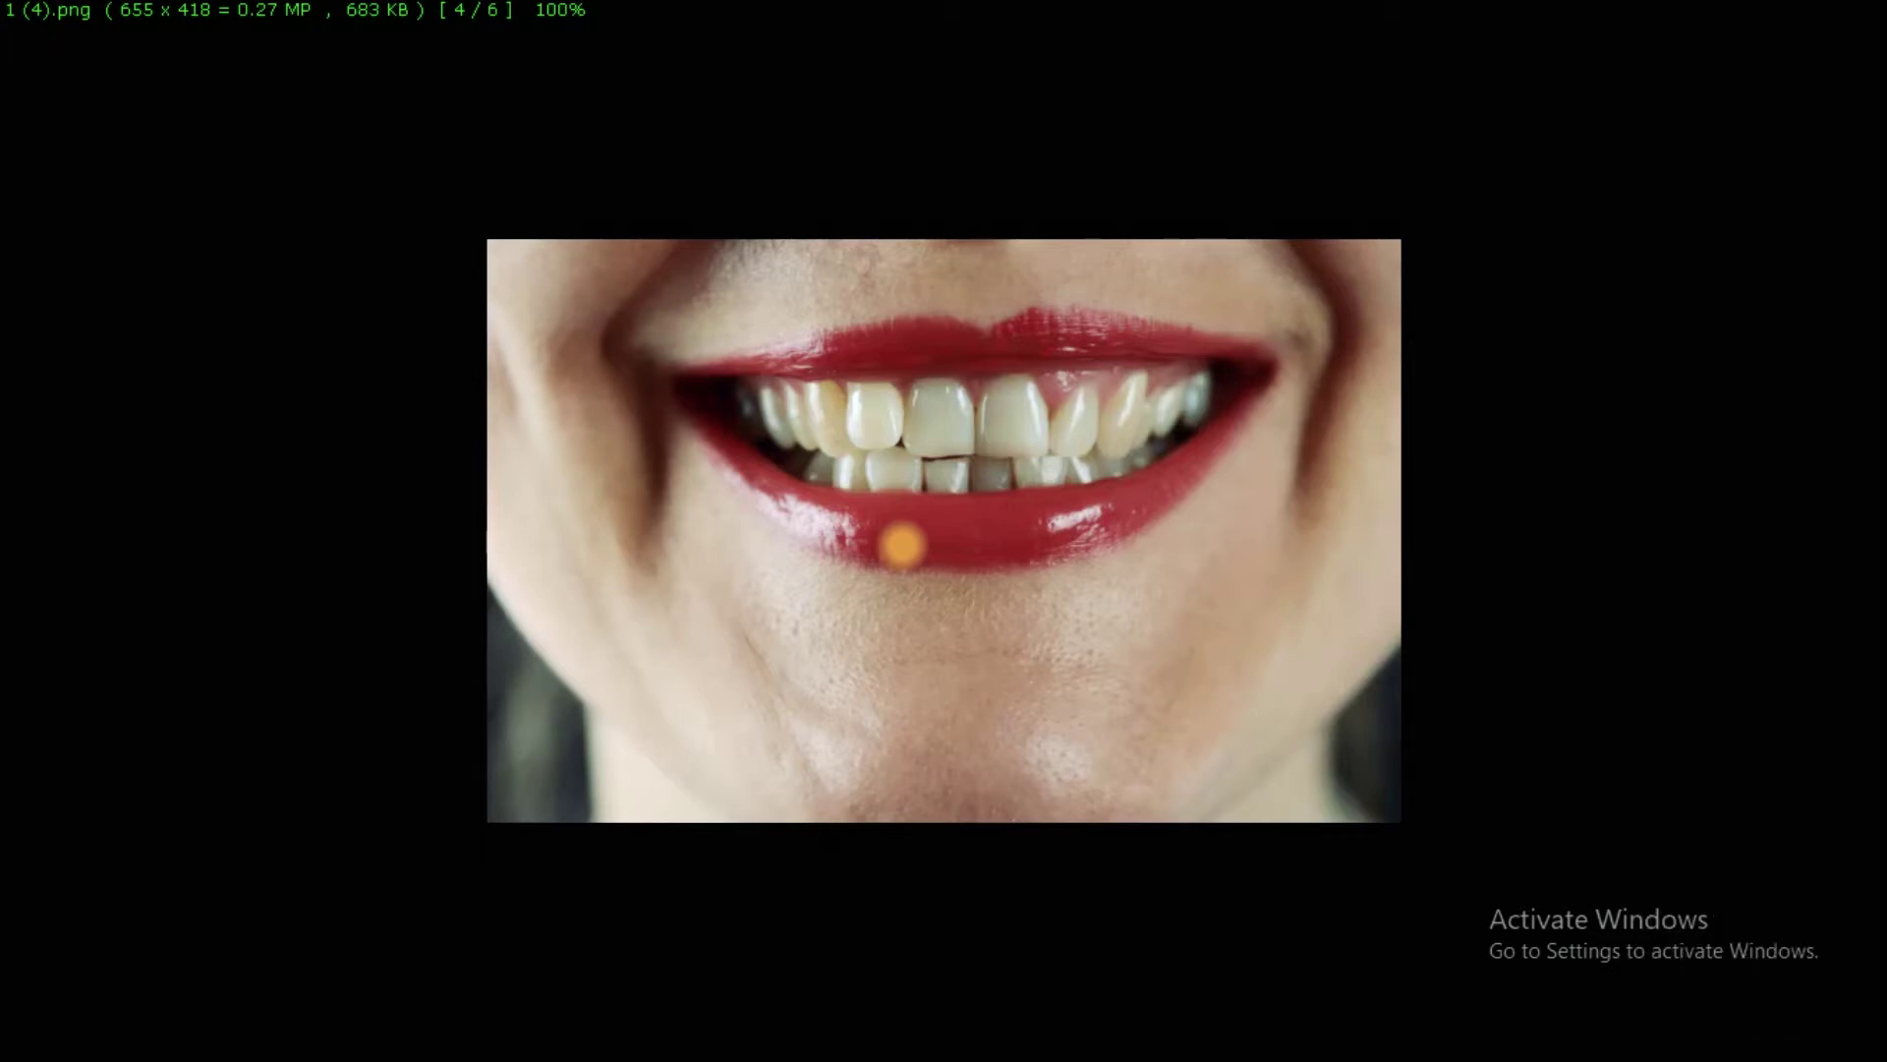
pyautogui.press('Left')
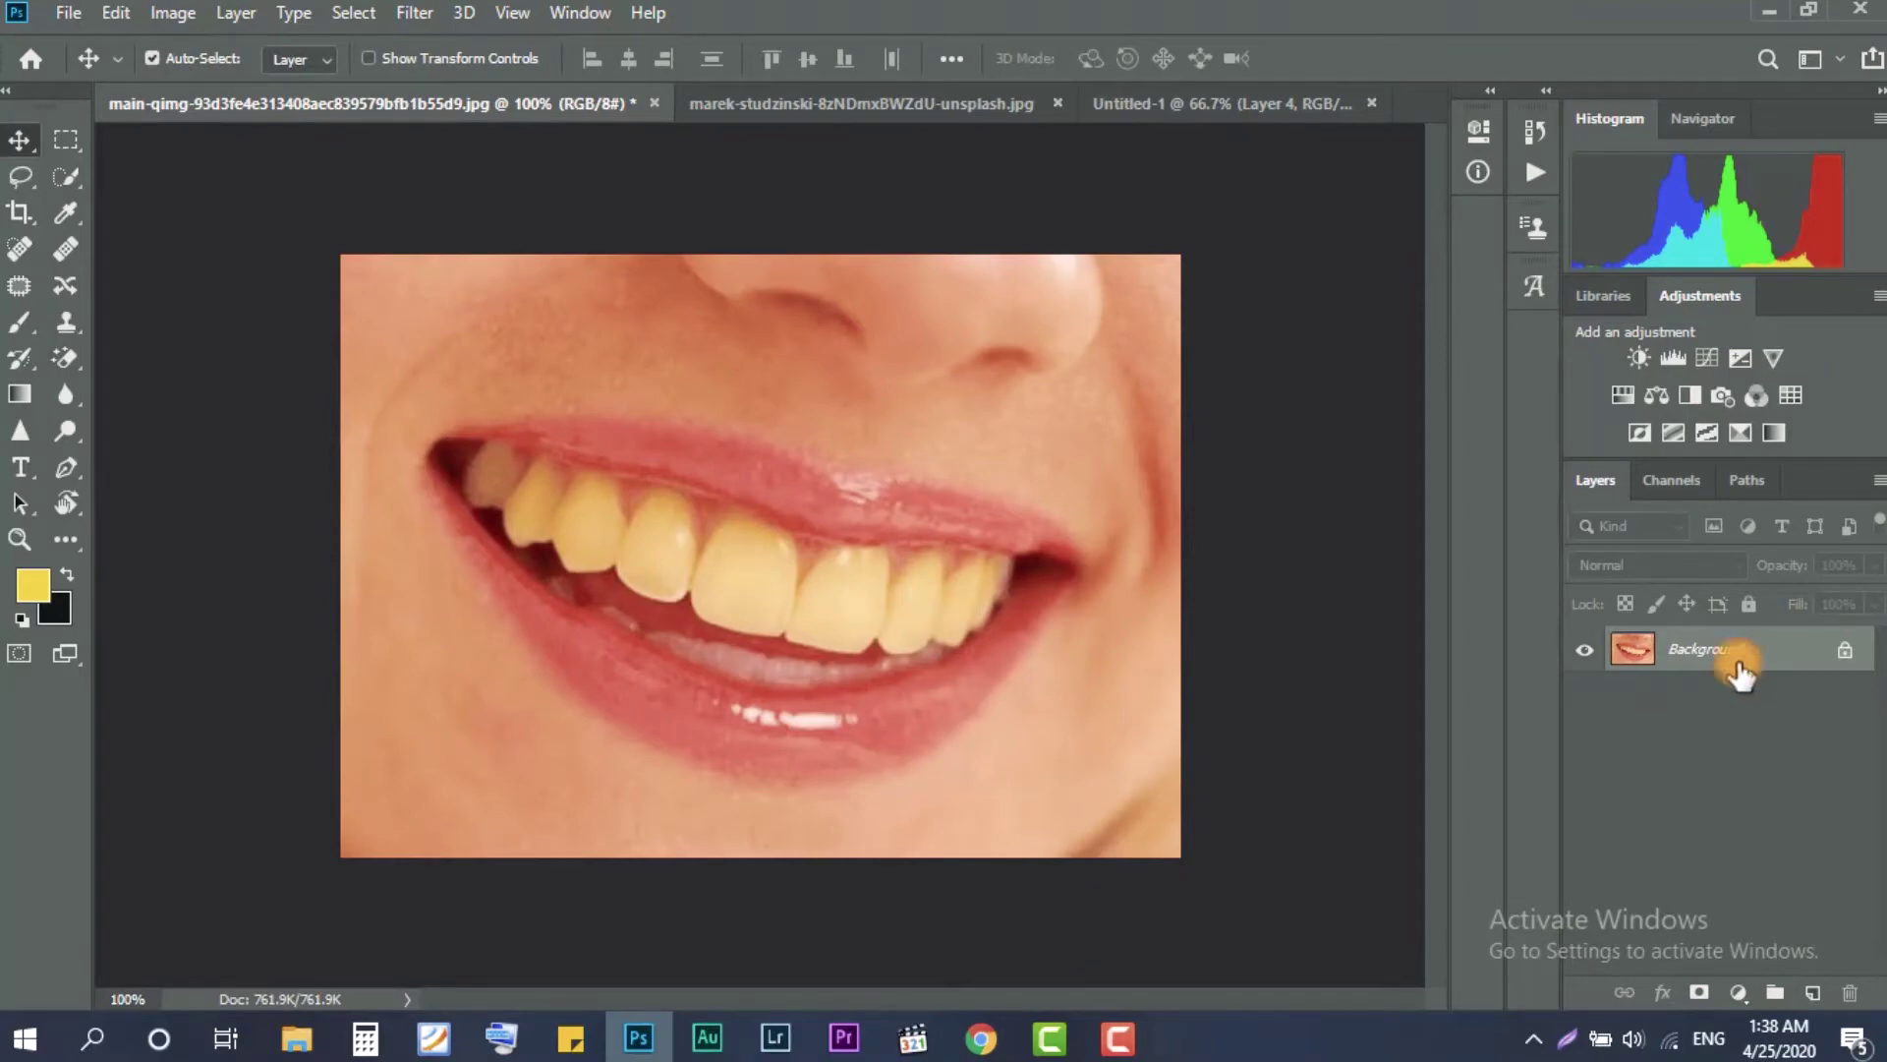
# Convert the Background into an unlocked Layer 0 and switch to the Quick Selection tool
pyautogui.click(1853, 657)
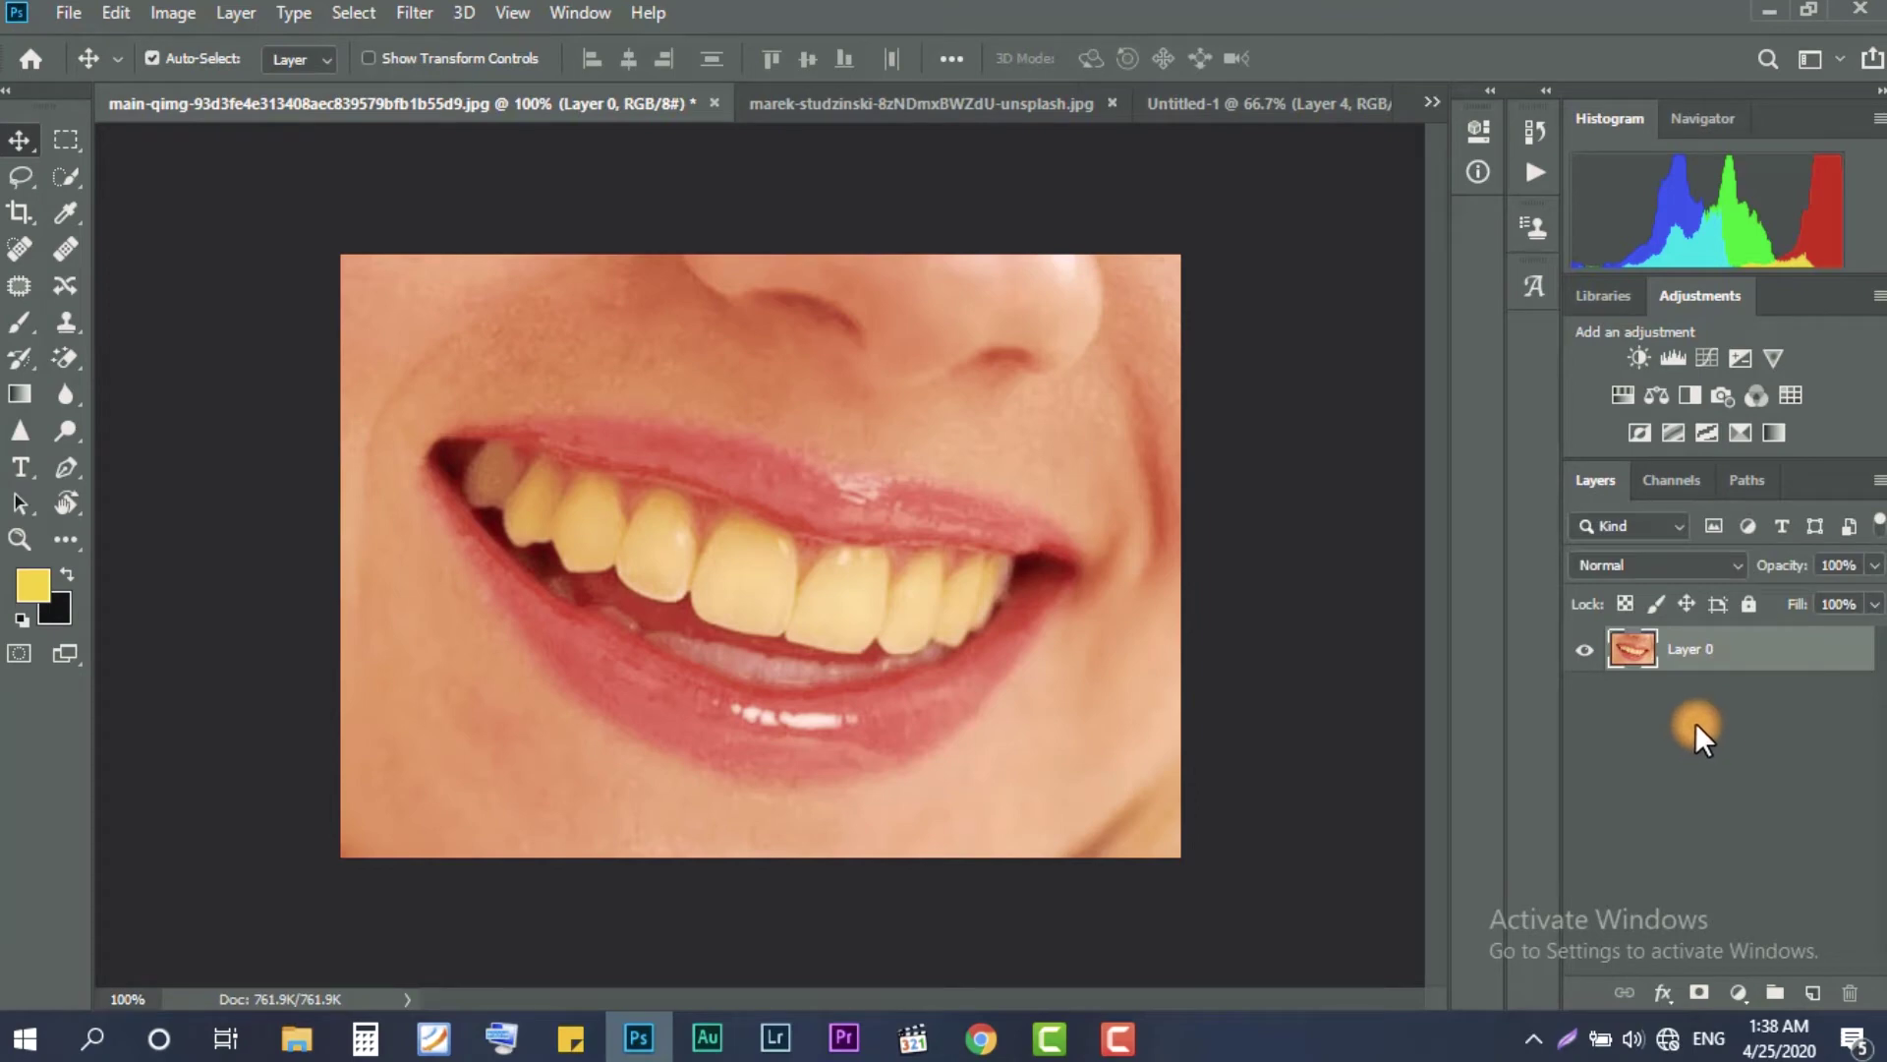
pyautogui.click(71, 177)
pyautogui.rightClick(254, 130)
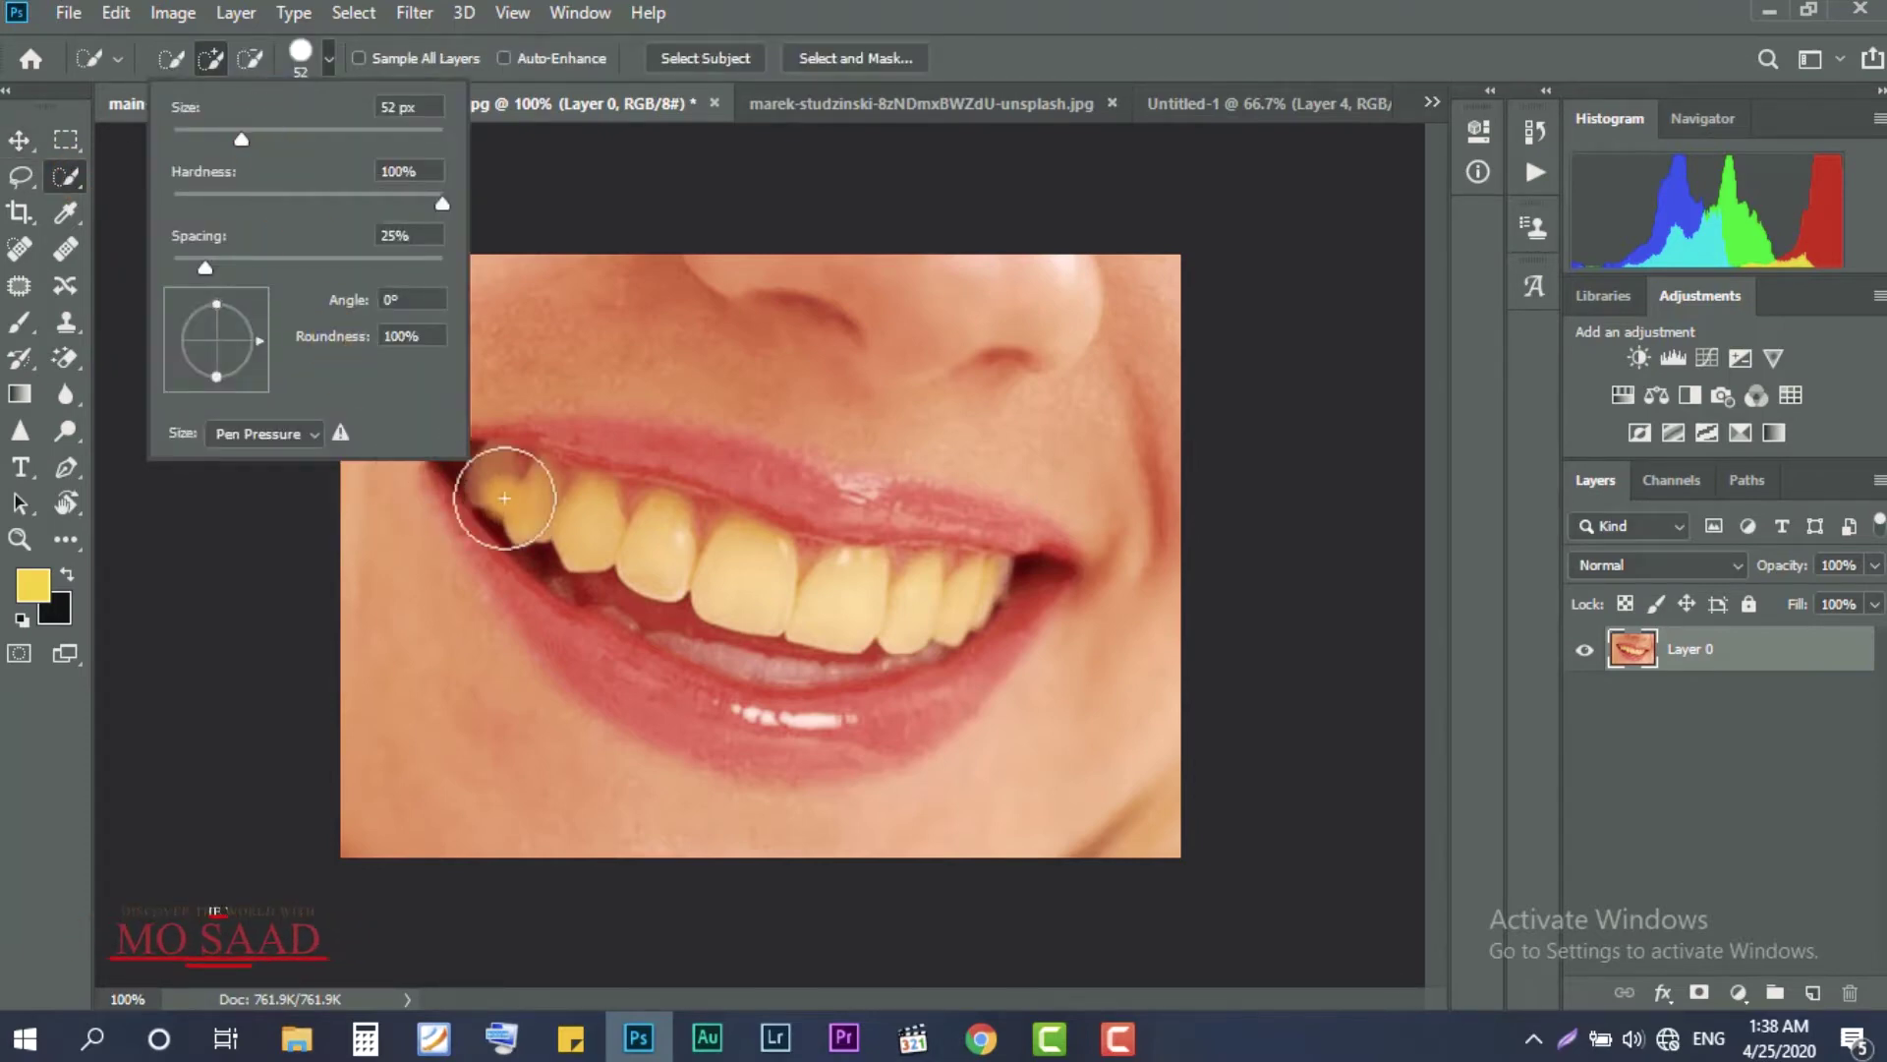
# Paint a quick selection across the upper teeth and subtract the gum above them
pyautogui.moveTo(510, 497); pyautogui.dragTo(954, 609)
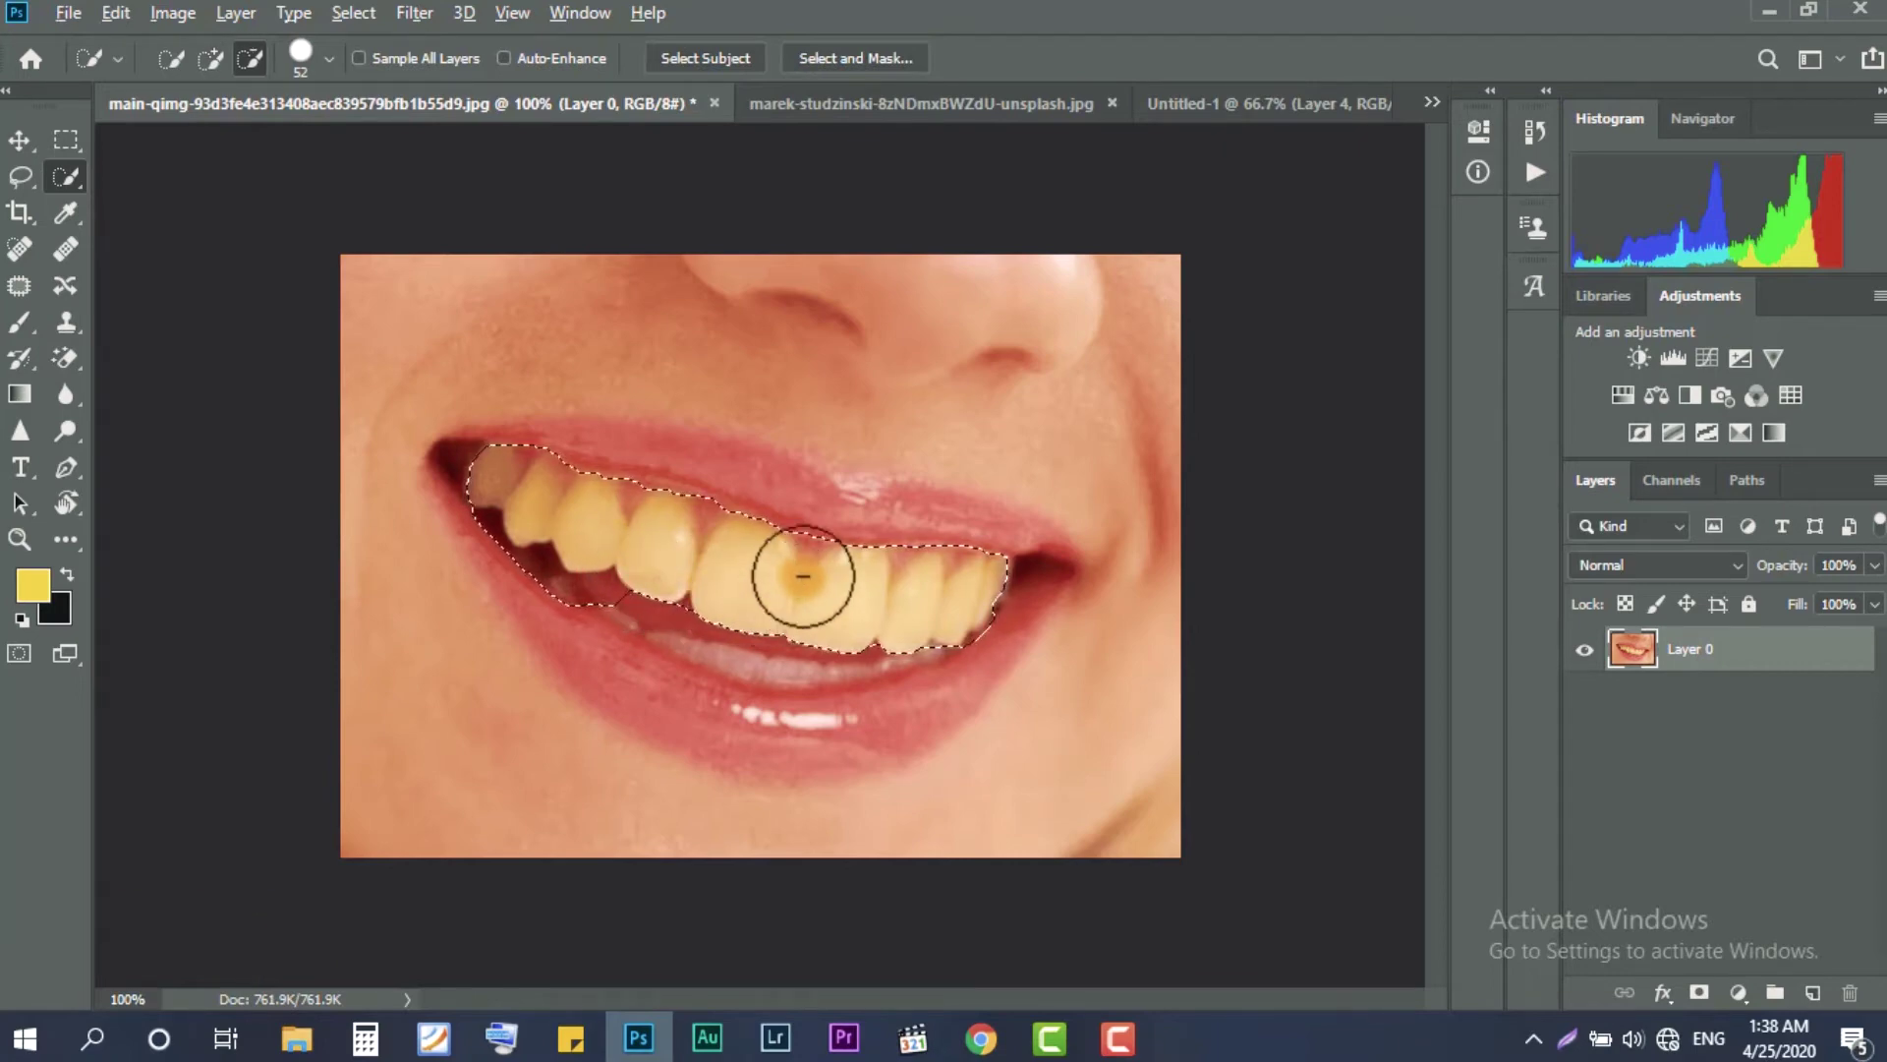
pyautogui.scroll(5, 791, 565)
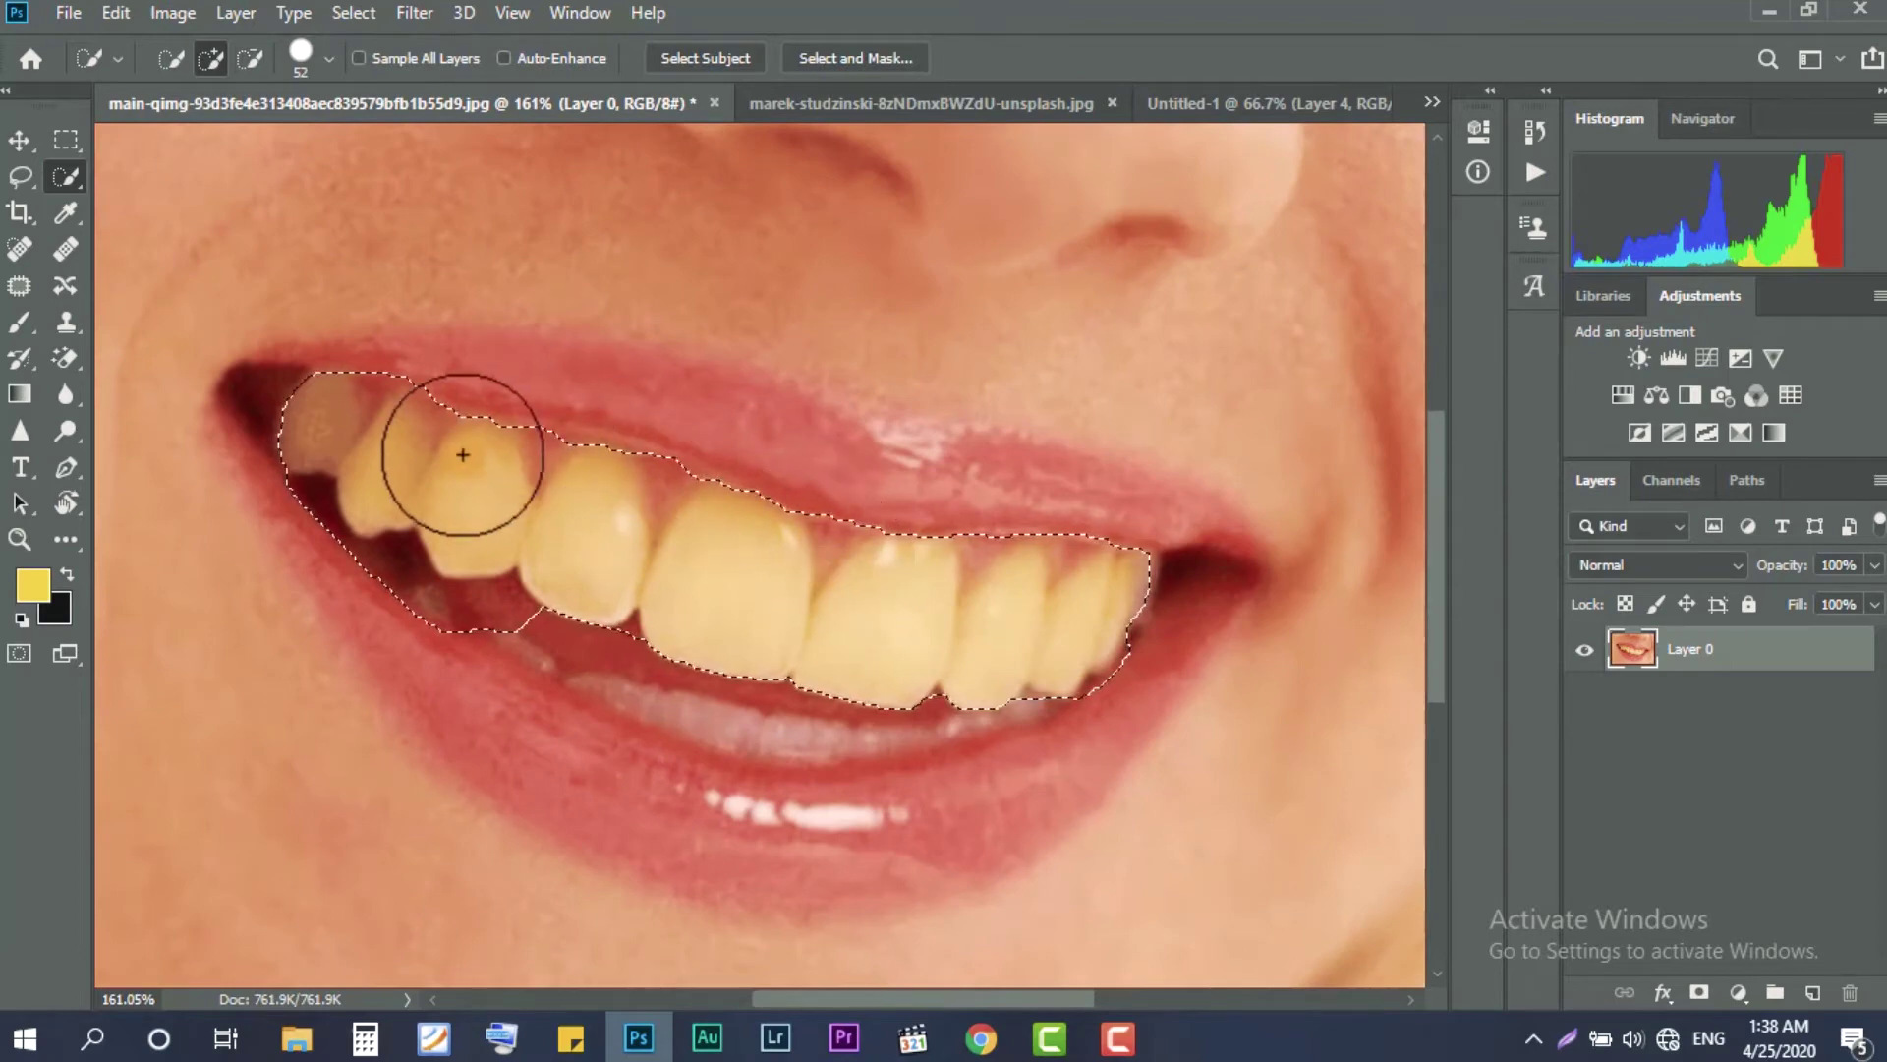
pyautogui.click(329, 58)
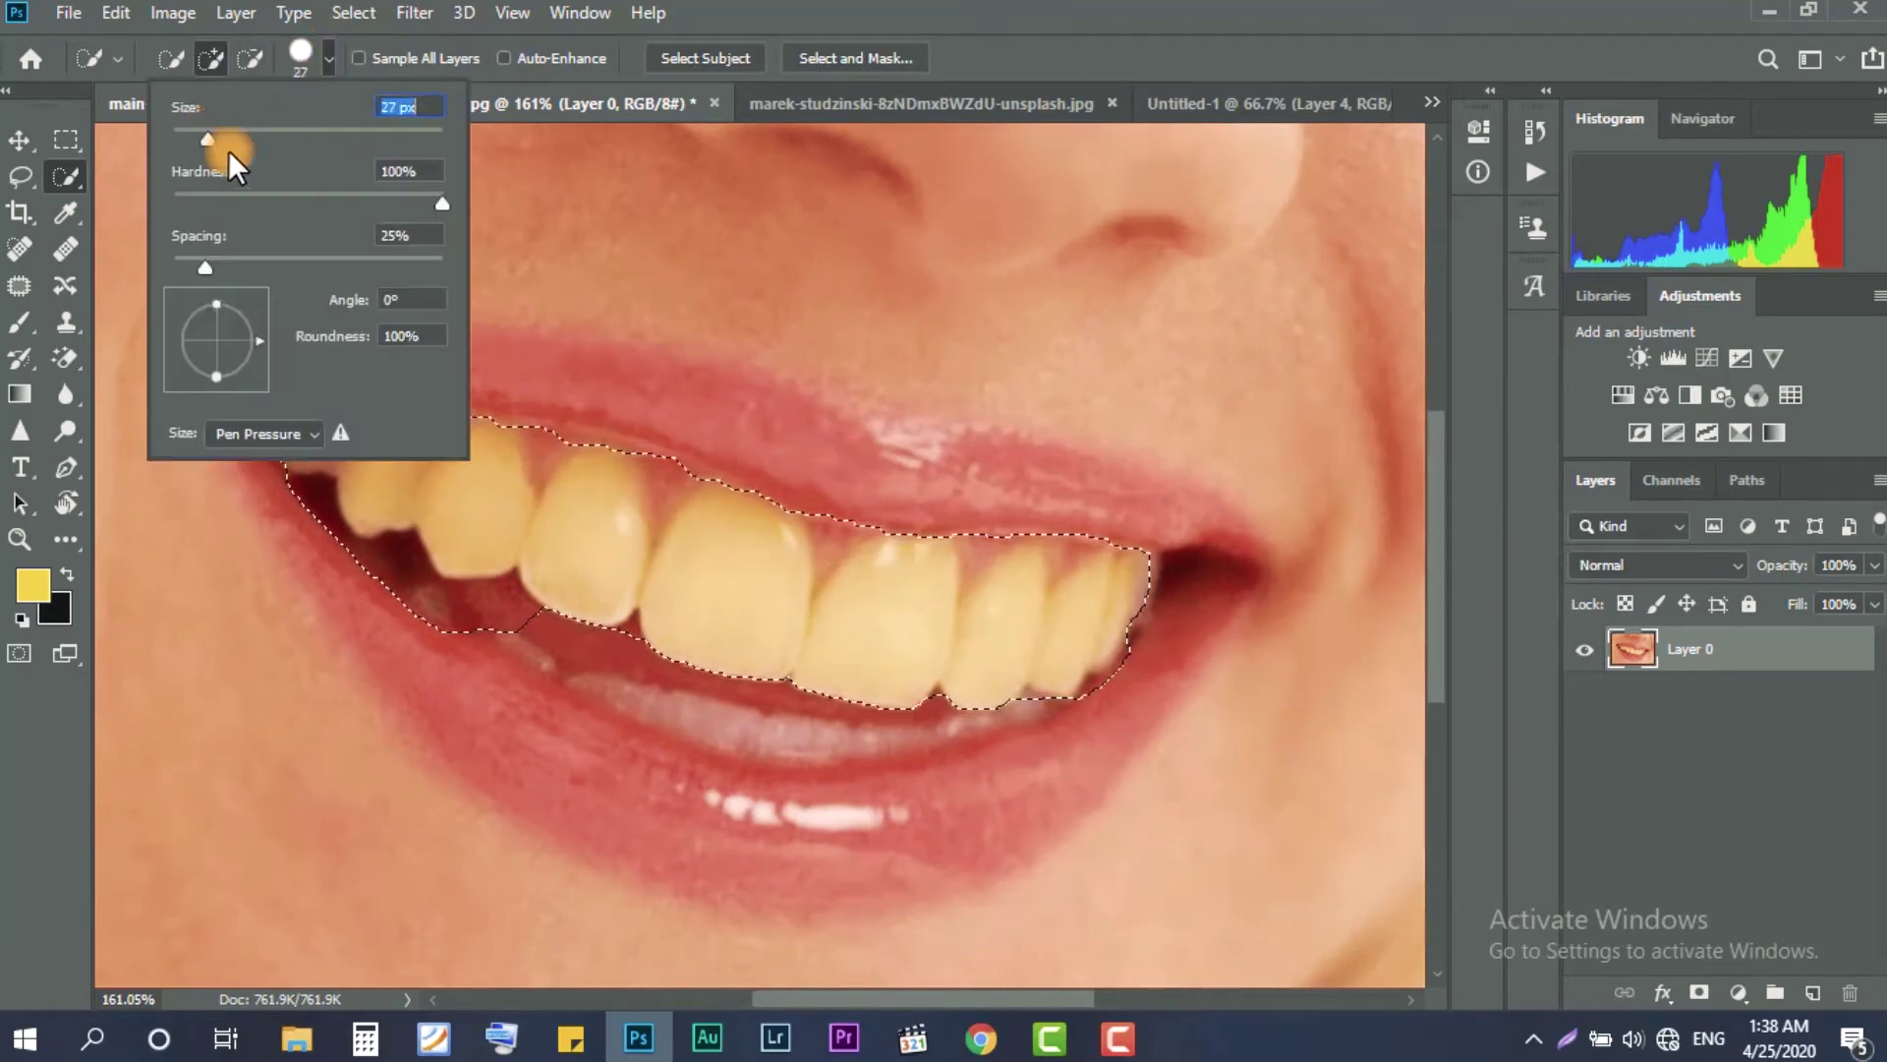
pyautogui.keyDown('alt'); pyautogui.click(837, 511); pyautogui.keyUp('alt')
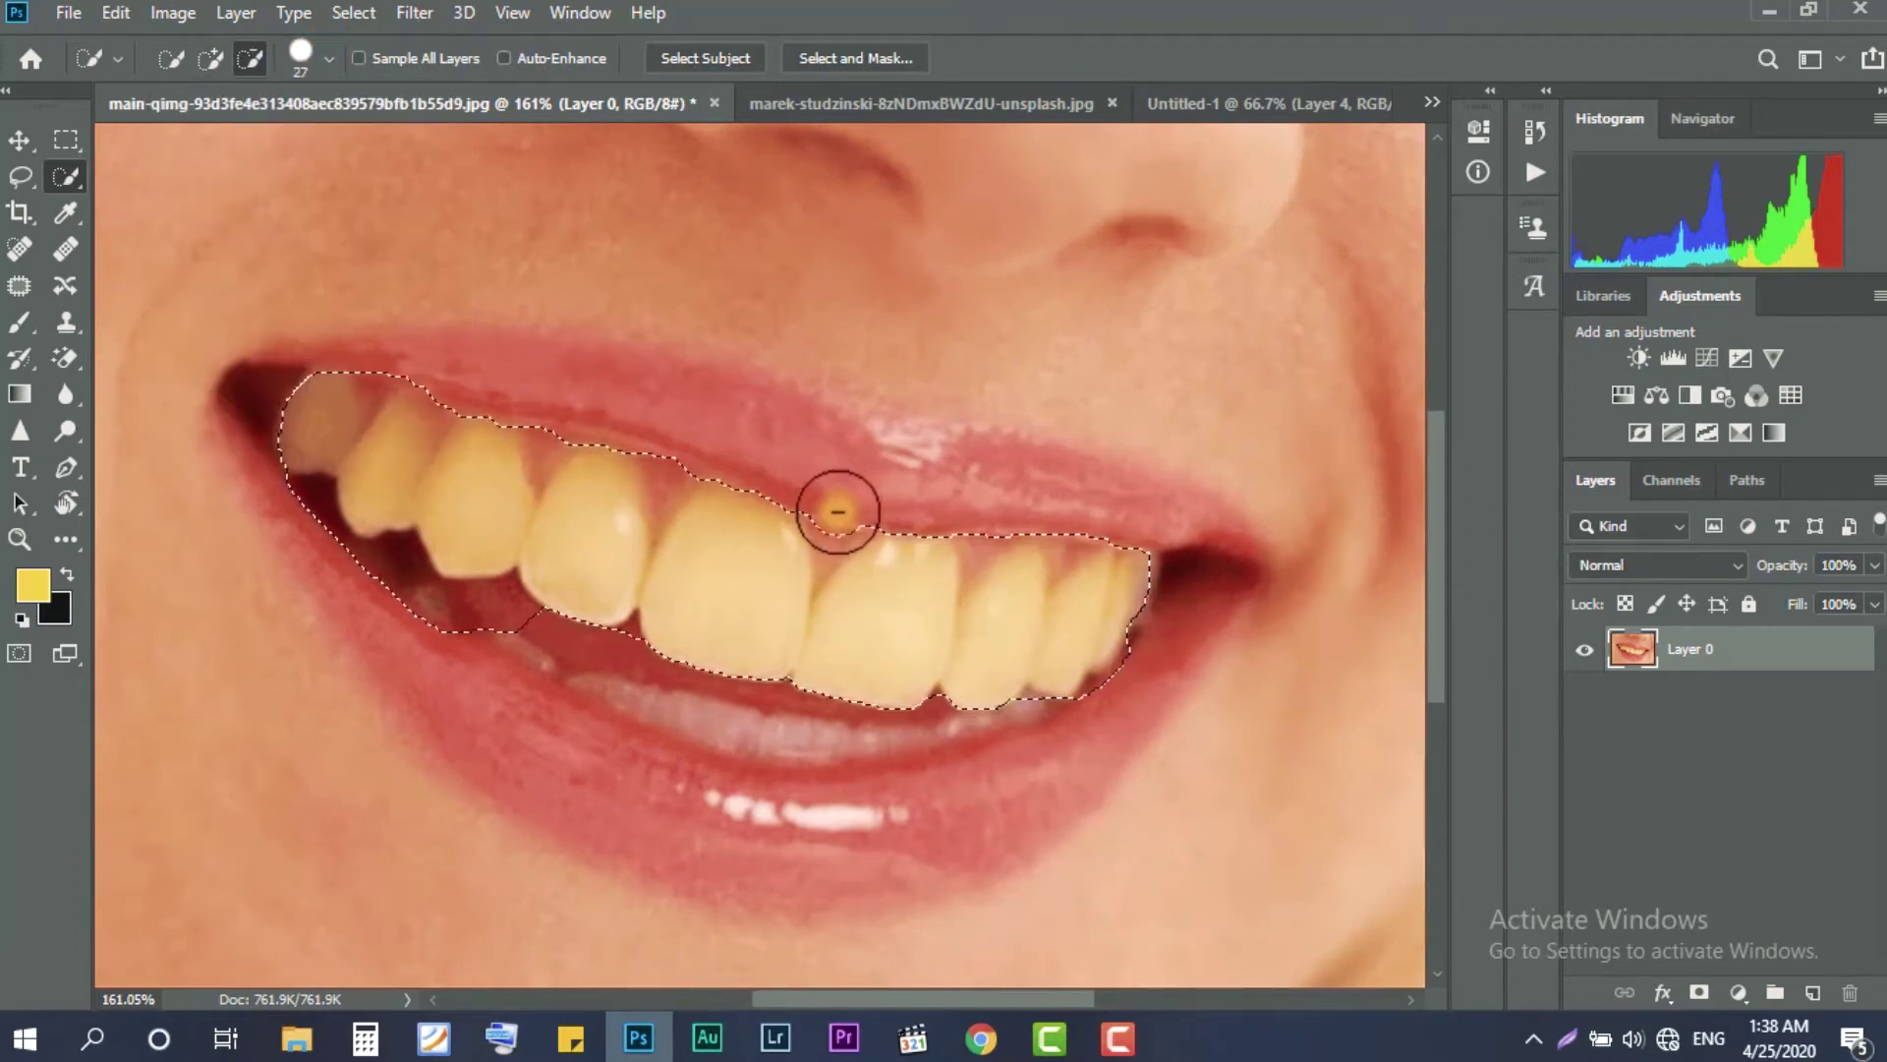
pyautogui.moveTo(836, 525); pyautogui.dragTo(679, 461)
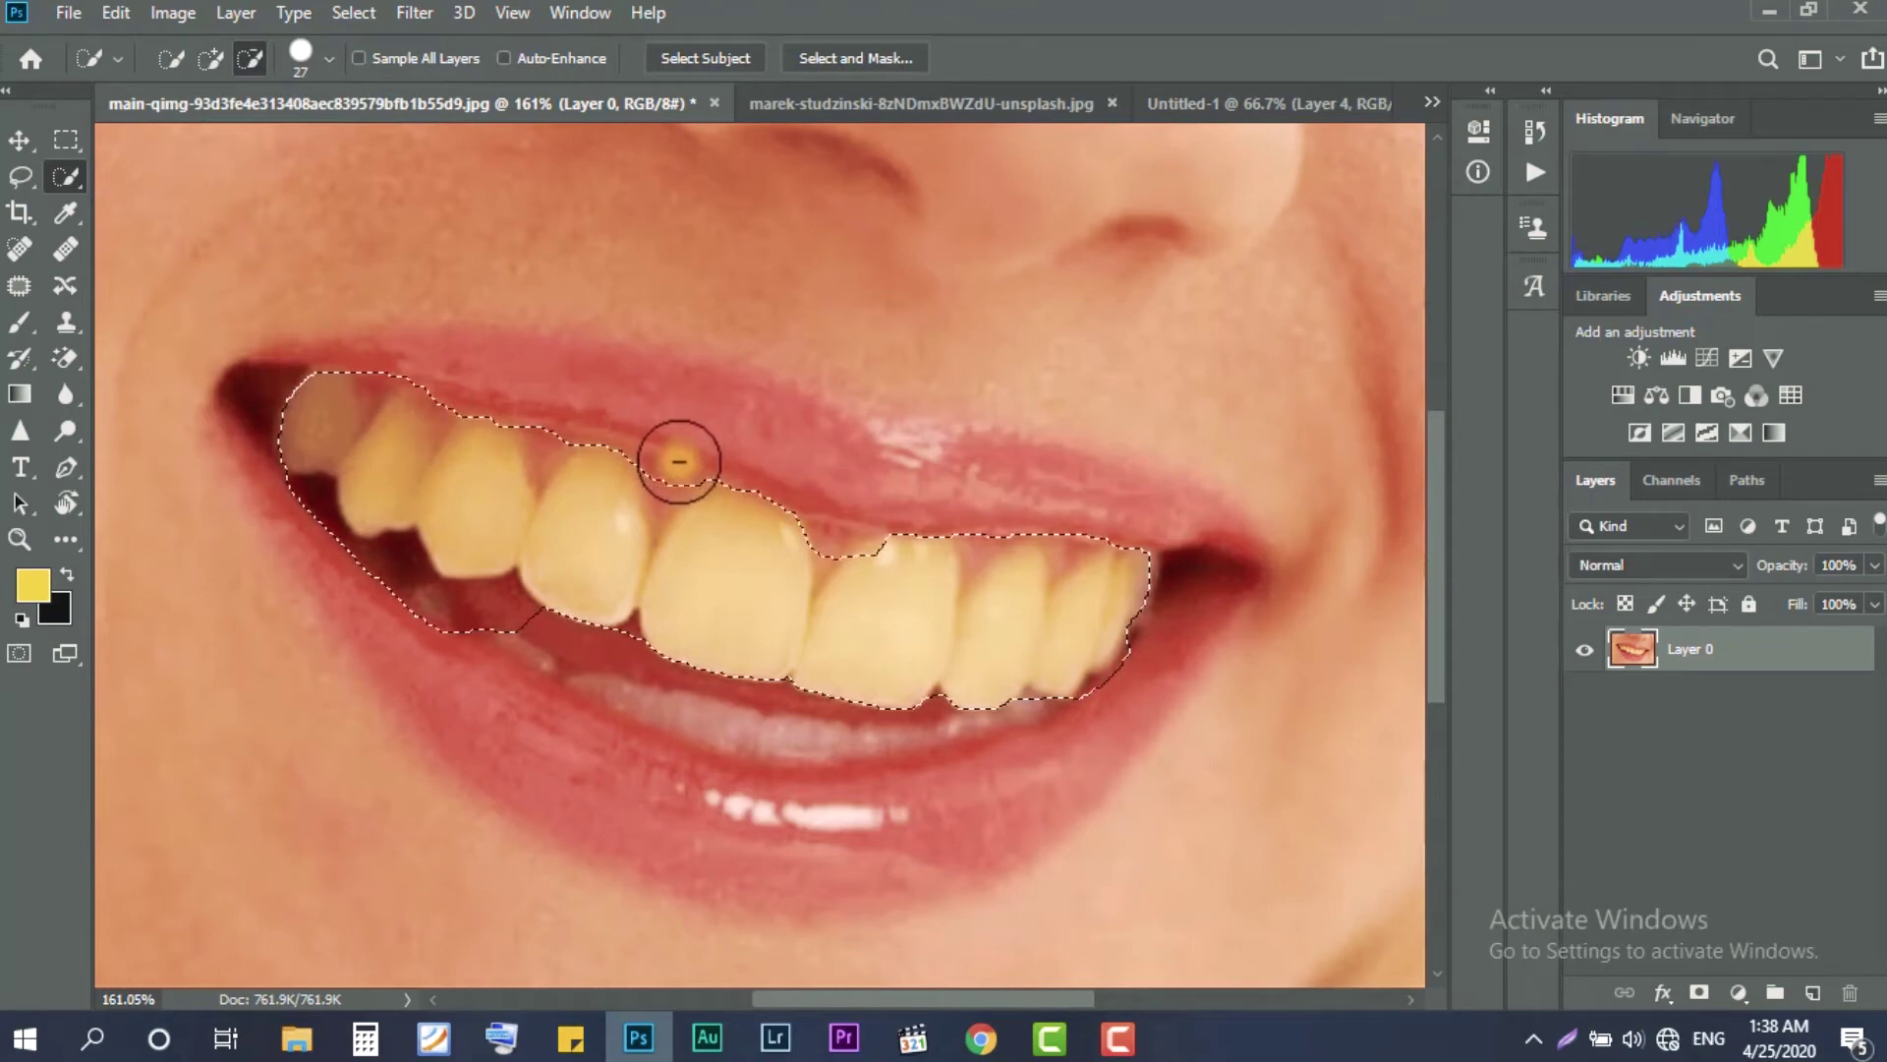
pyautogui.keyDown('alt'); pyautogui.click(679, 461); pyautogui.keyUp('alt')
# Shrink the brush to 16 px and trim the remaining gum edges from the selection
pyautogui.click(330, 57)
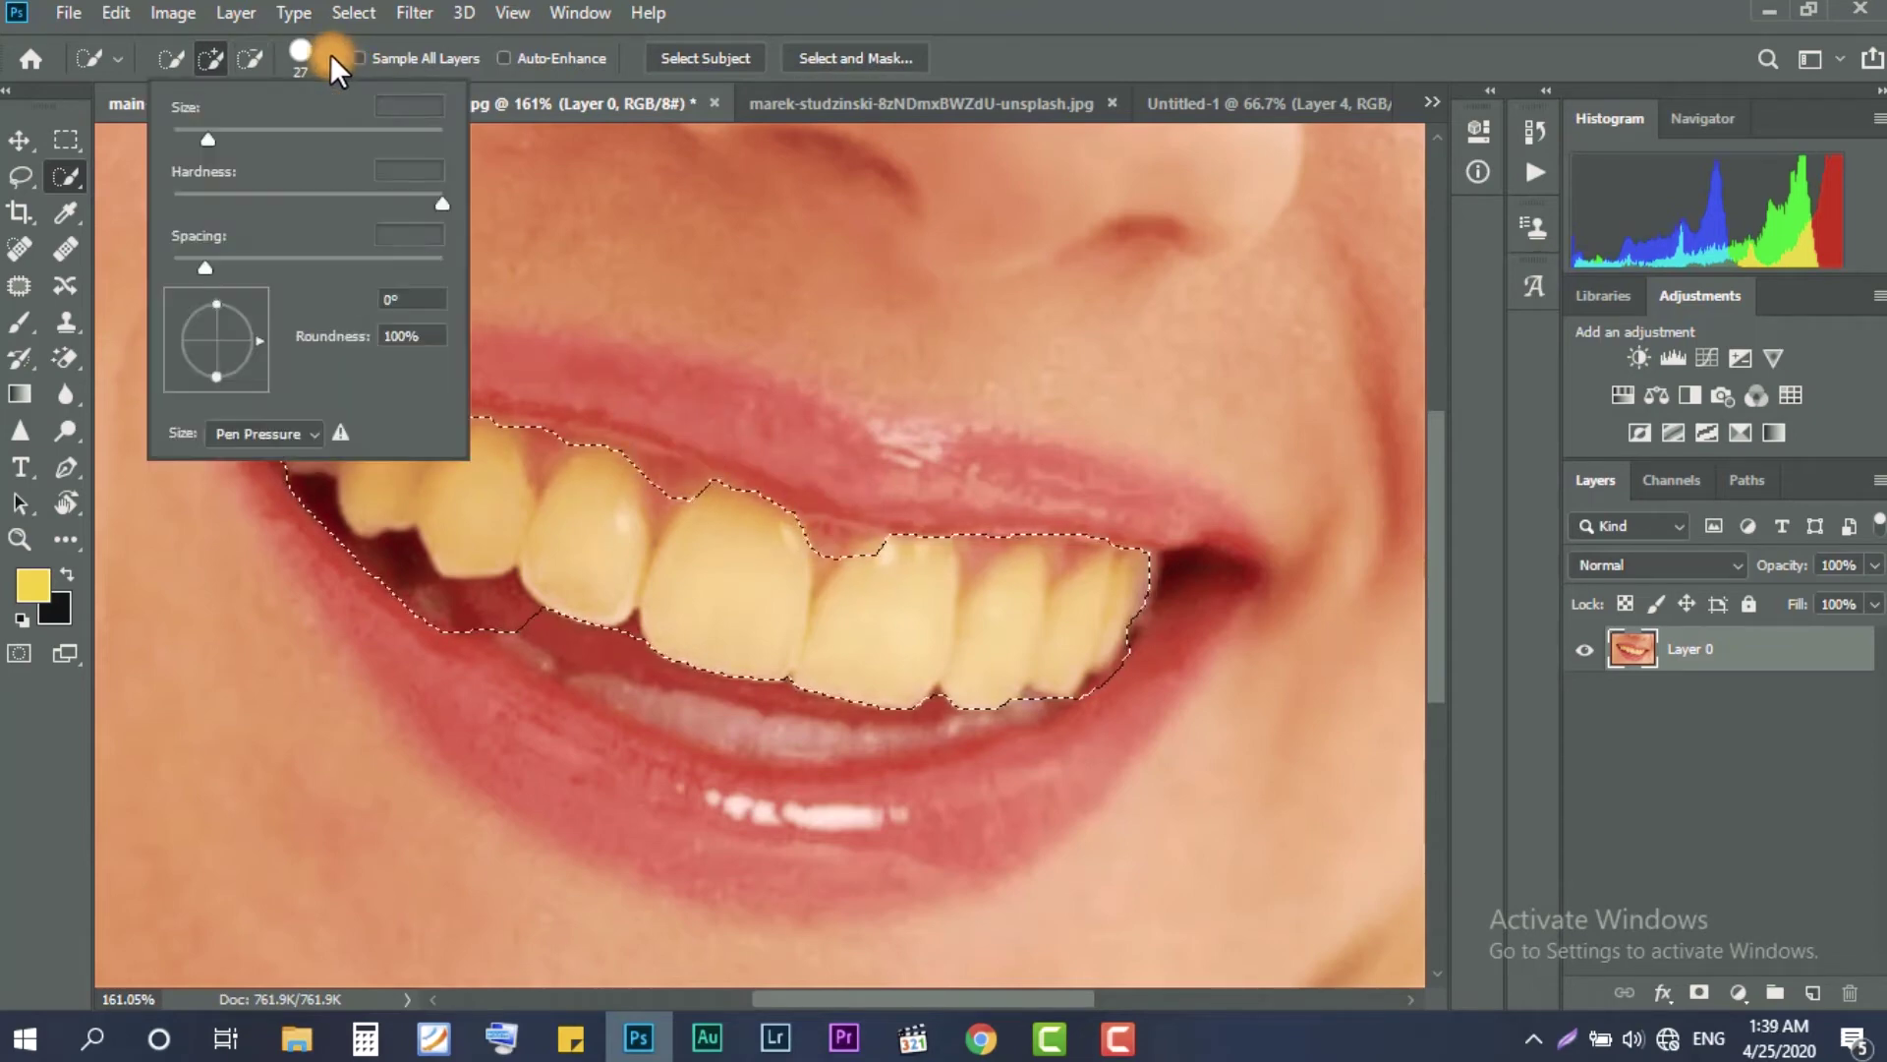
pyautogui.moveTo(197, 138); pyautogui.dragTo(193, 139)
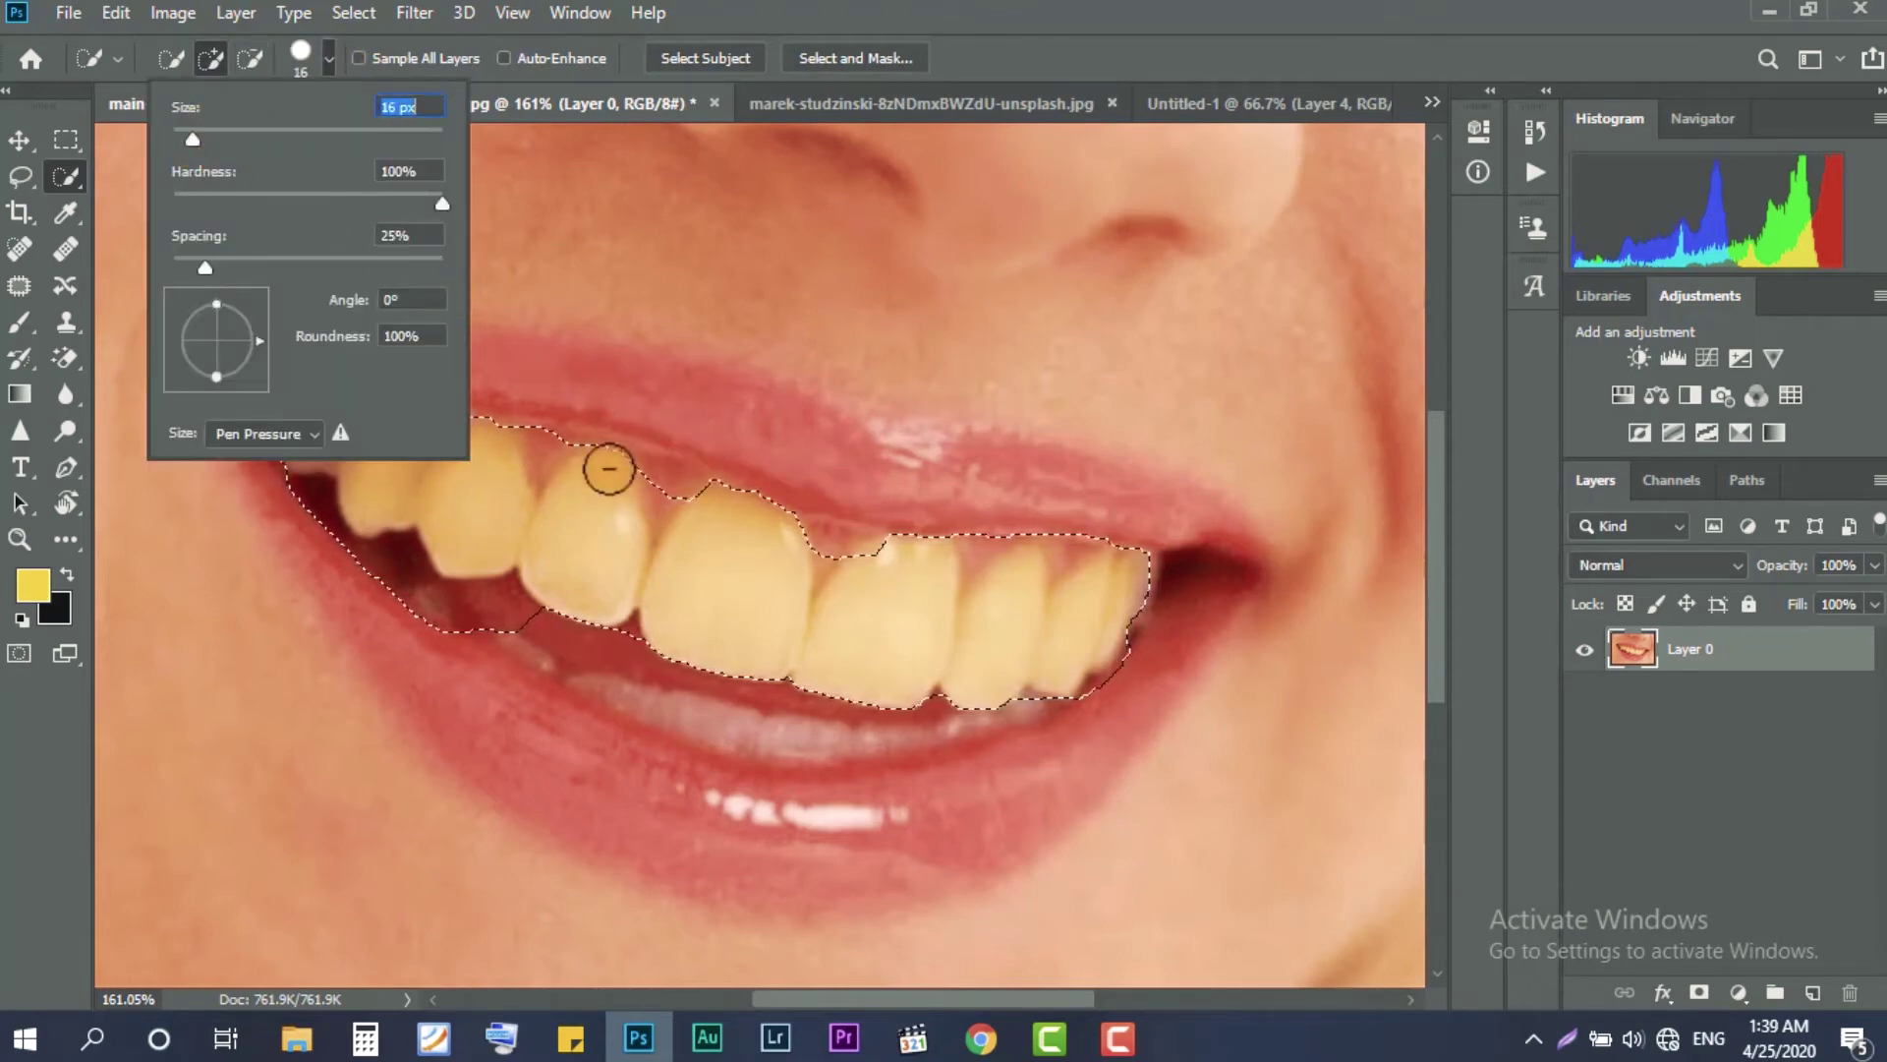
pyautogui.keyDown('alt'); pyautogui.click(542, 449); pyautogui.keyUp('alt')
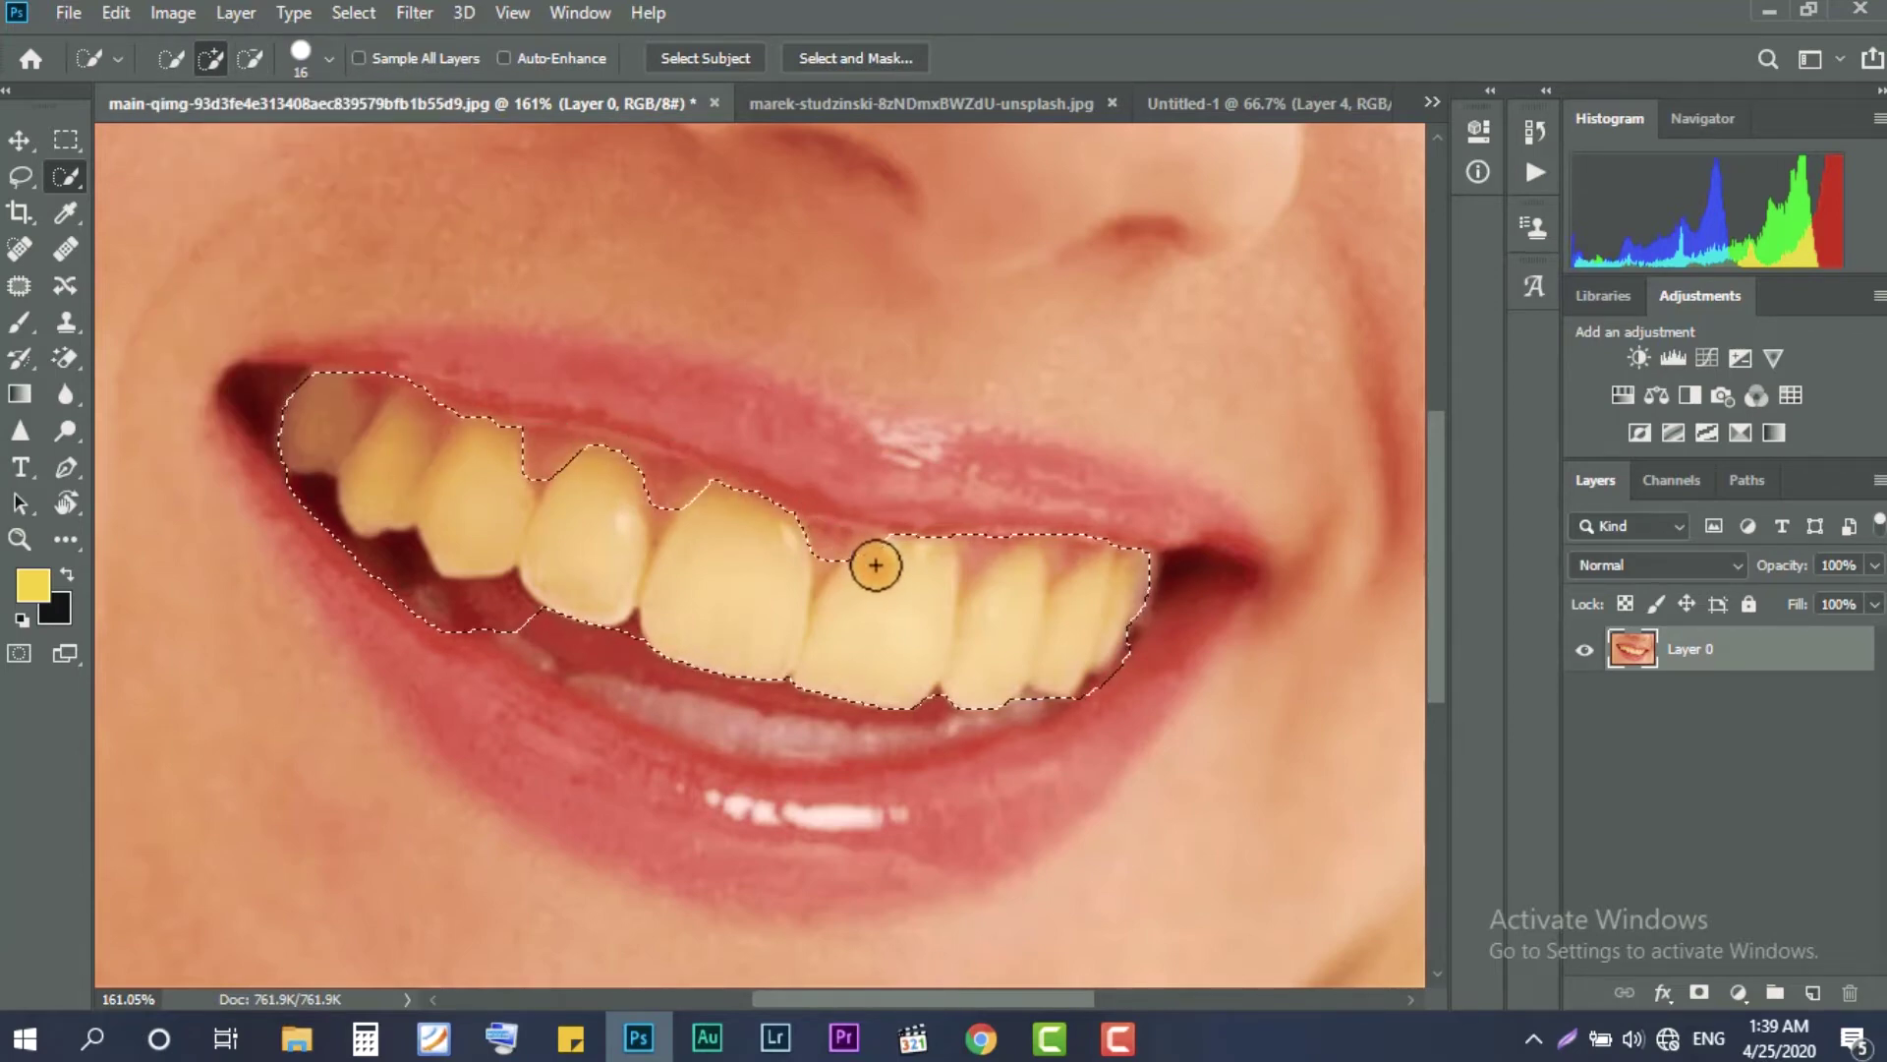
pyautogui.moveTo(551, 628)
pyautogui.mouseDown()
pyautogui.moveTo(396, 612)
pyautogui.moveTo(325, 569)
pyautogui.moveTo(509, 628)
pyautogui.mouseUp()
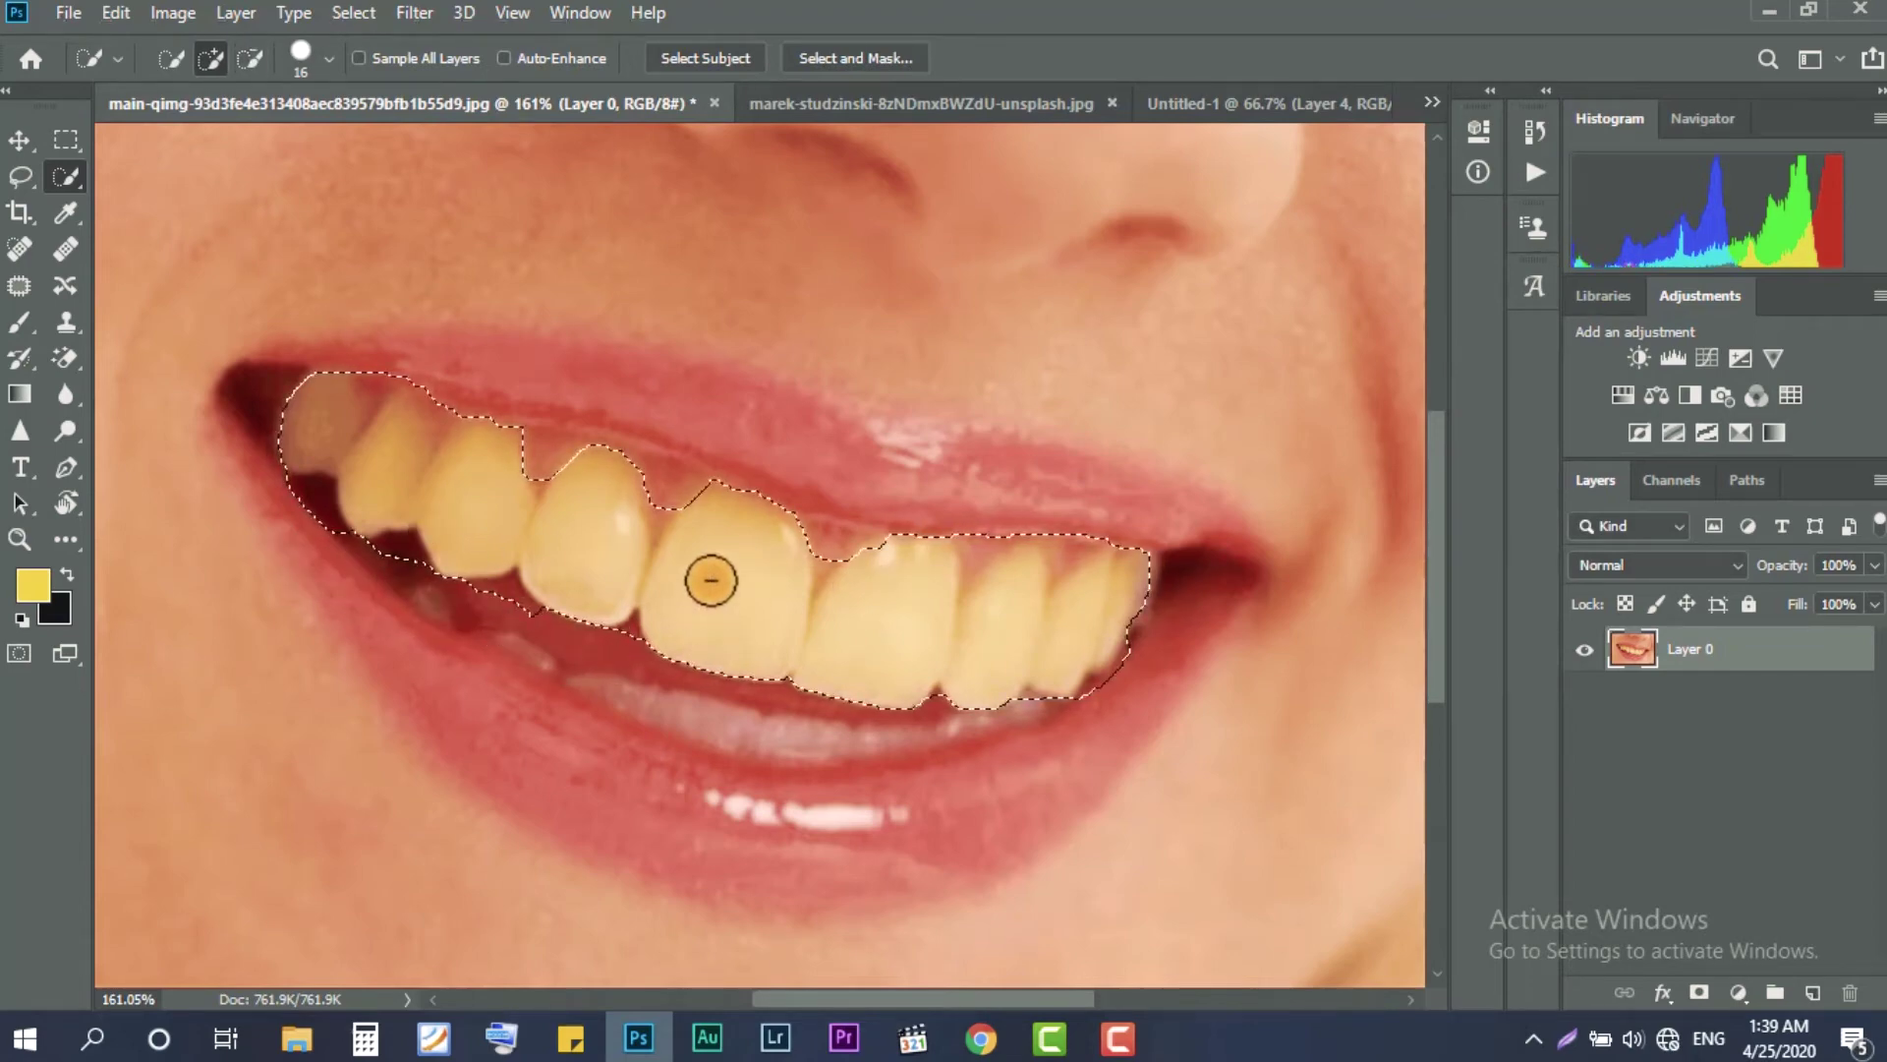
pyautogui.scroll(-1, 718, 568)
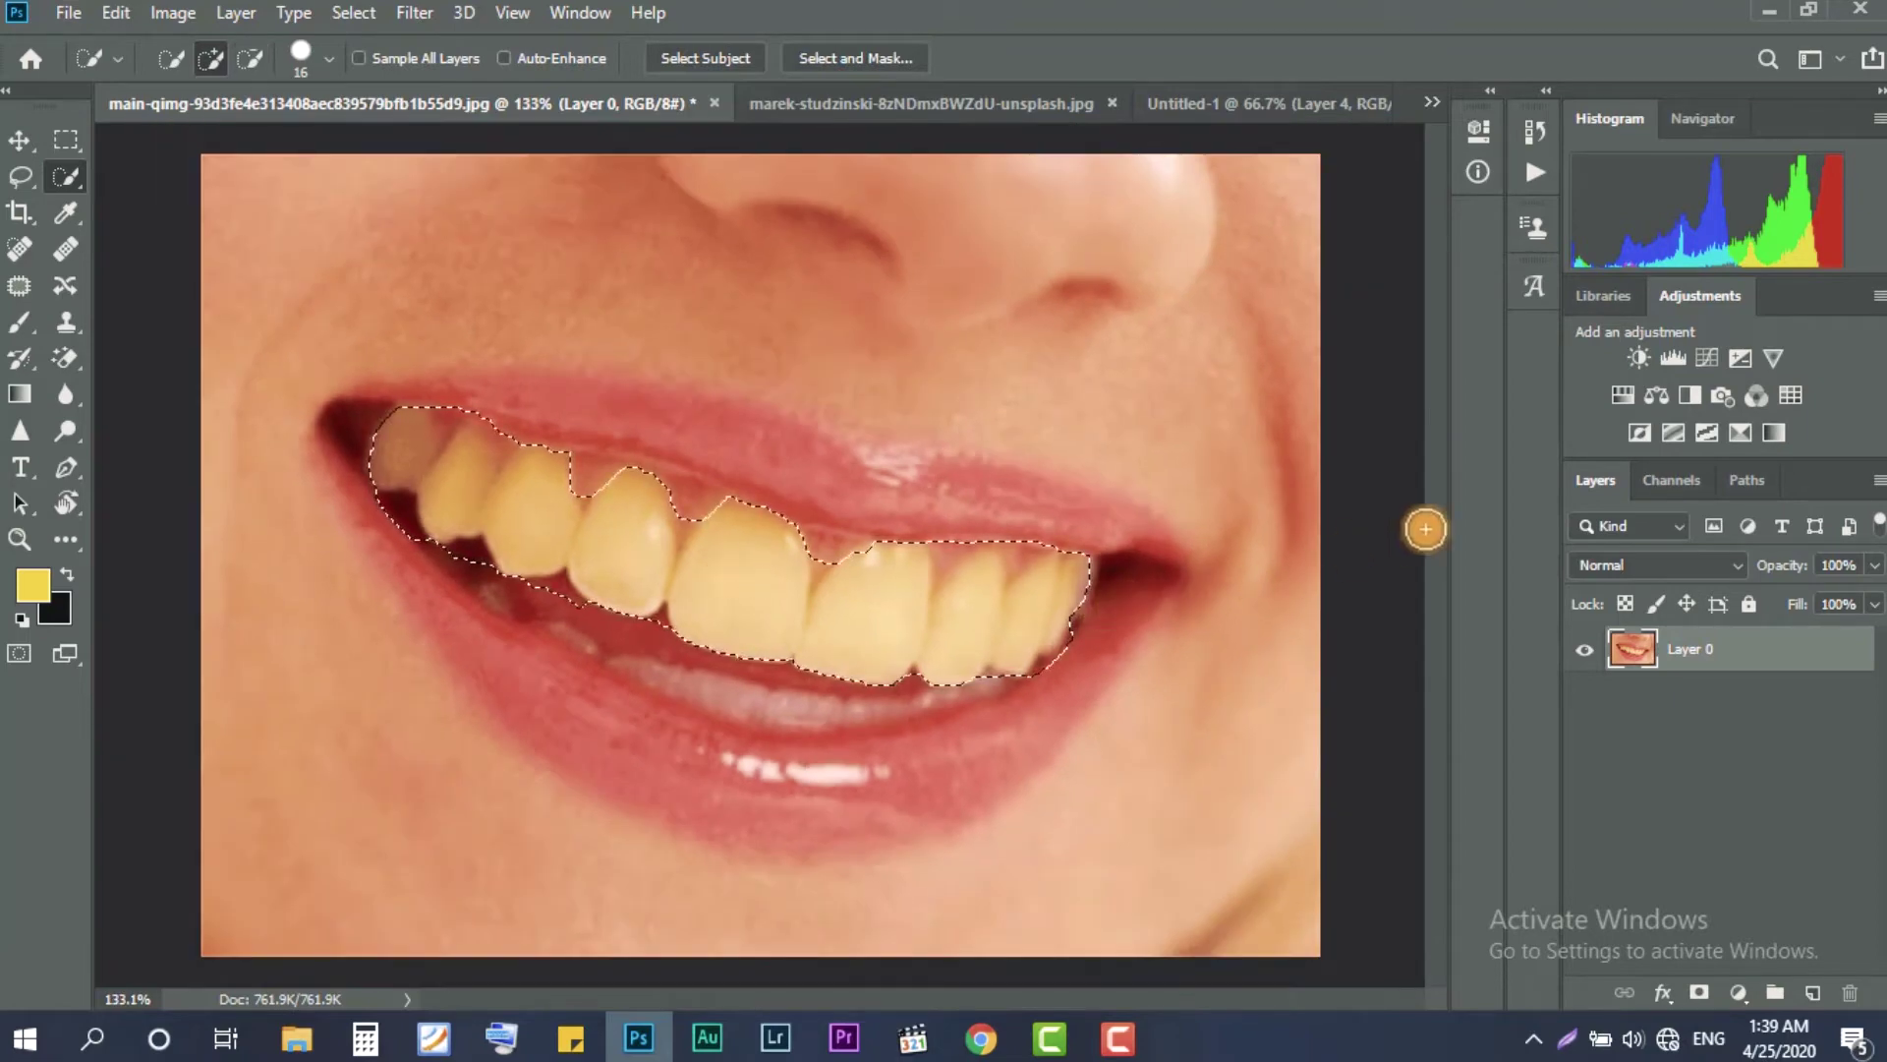
# Add a teeth-masked Hue/Saturation adjustment layer targeting the Yellows range
pyautogui.click(1738, 995)
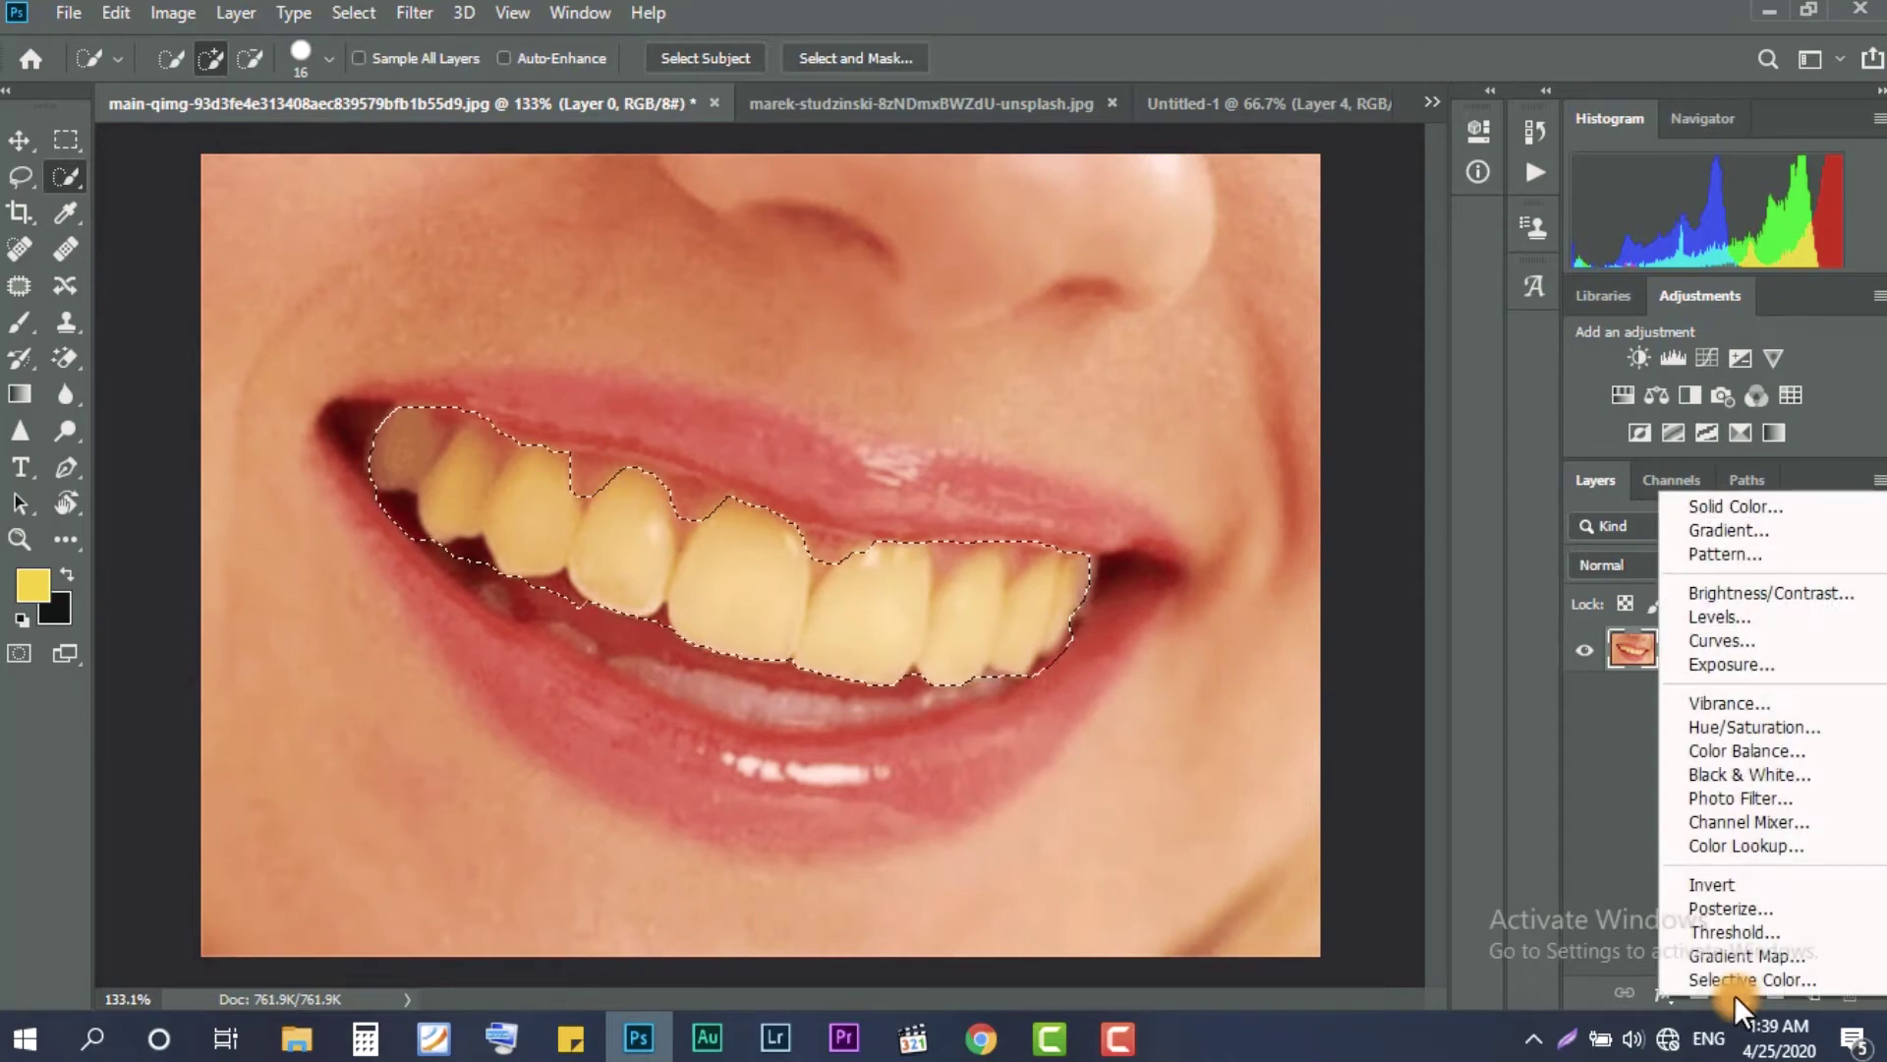
pyautogui.click(1583, 457)
pyautogui.click(1622, 396)
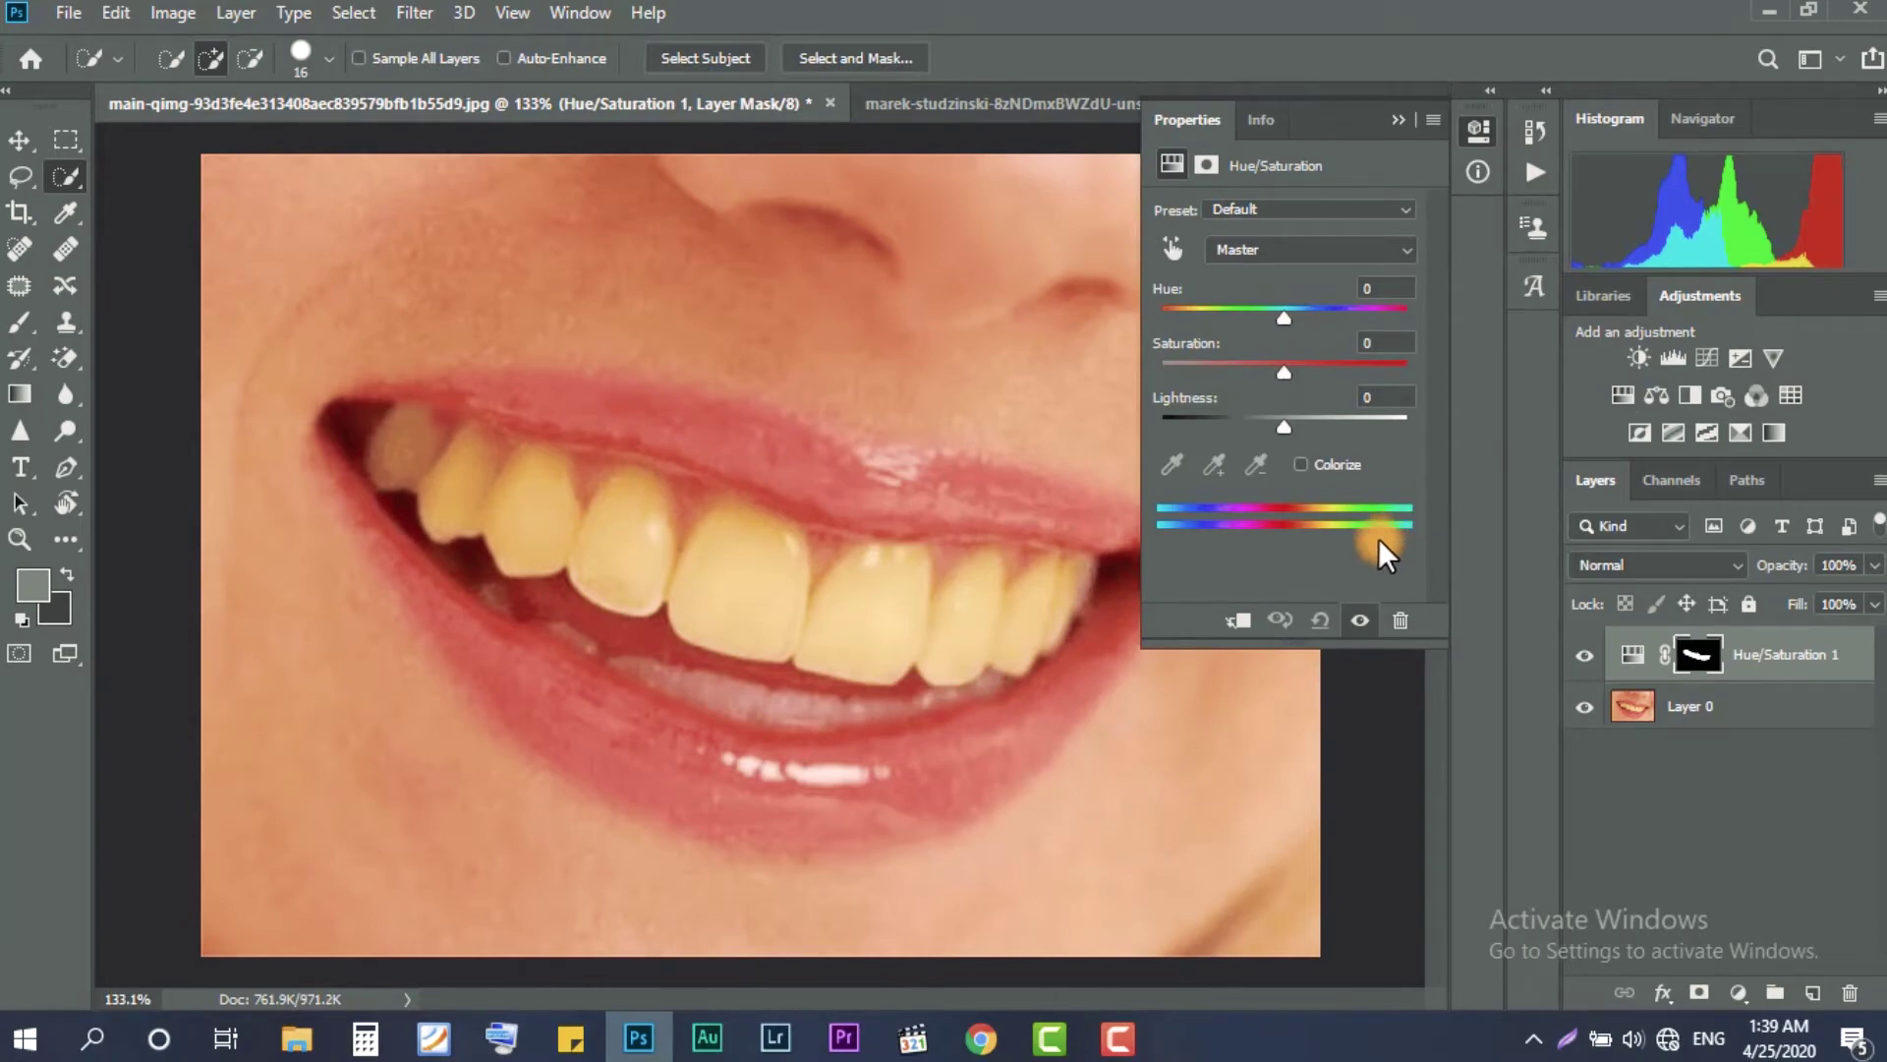
pyautogui.click(1341, 242)
pyautogui.click(1300, 309)
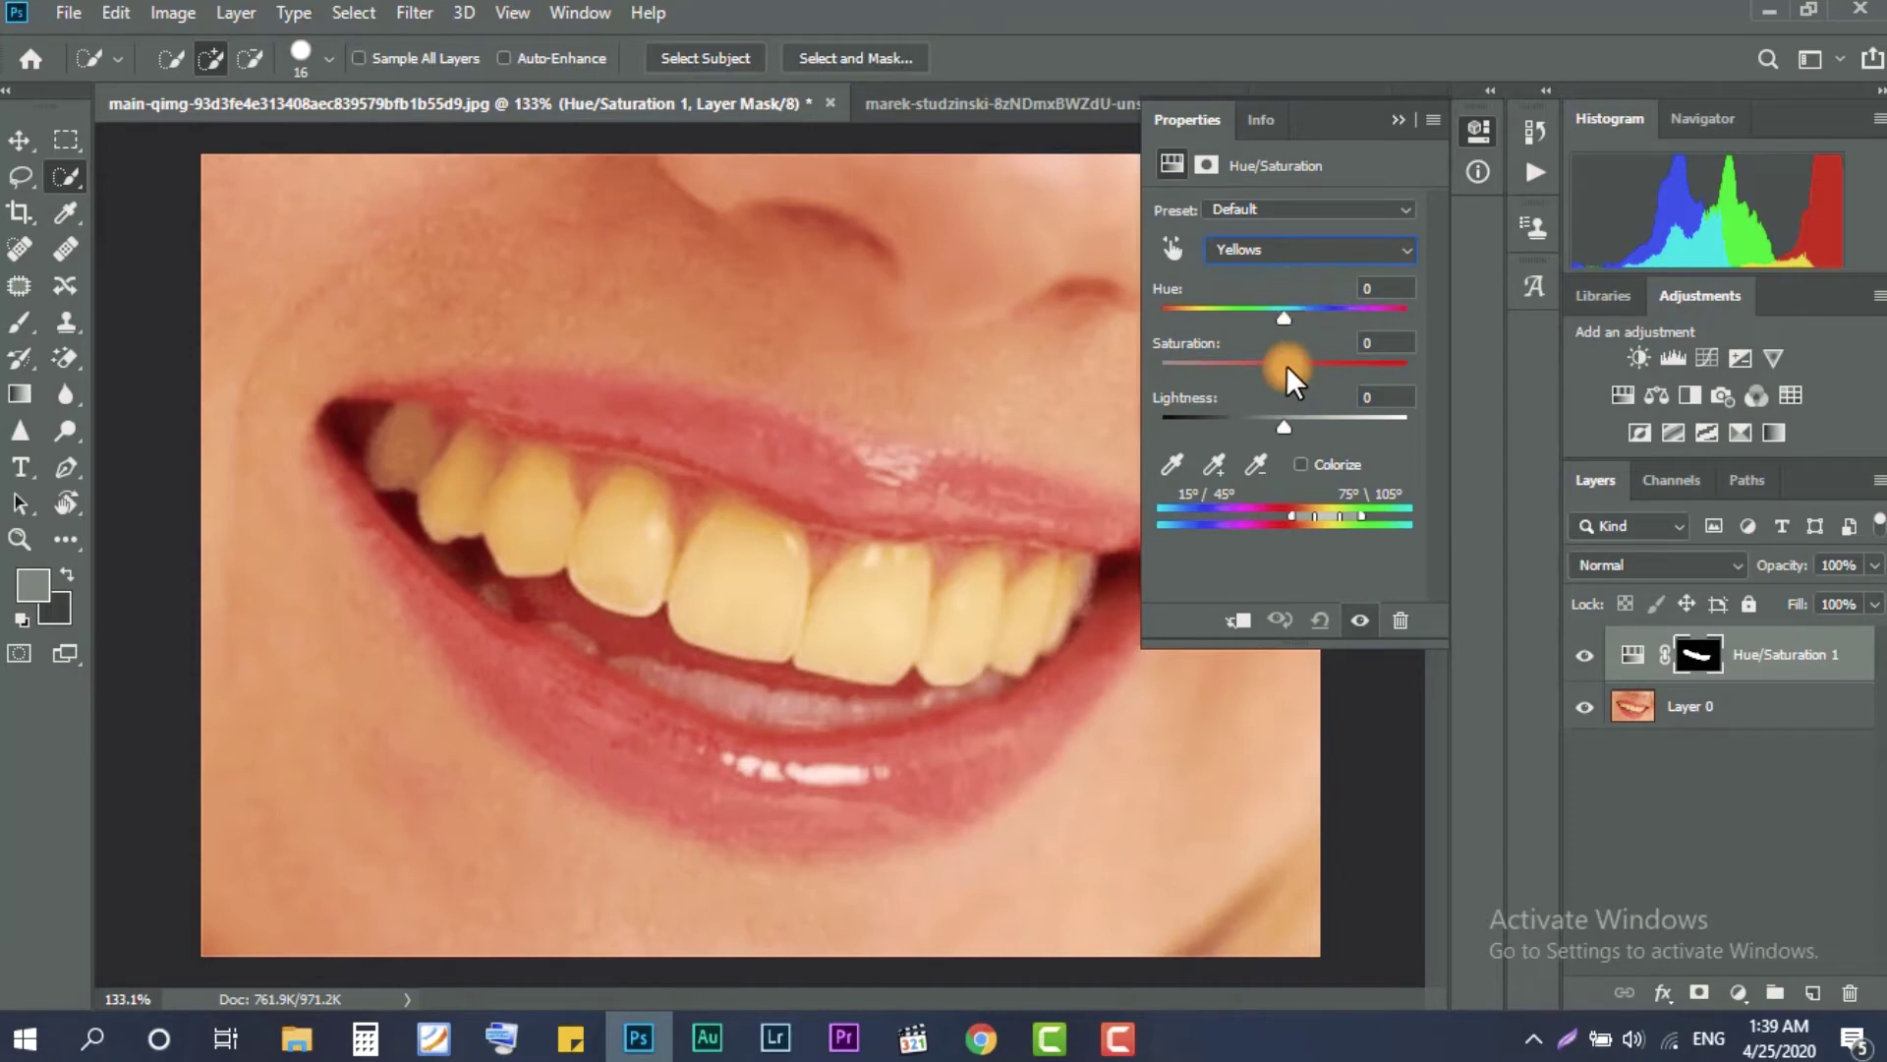
# Set the Yellows saturation to -100 and lightness to +26
pyautogui.moveTo(1288, 366); pyautogui.dragTo(1208, 371)
pyautogui.moveTo(1162, 374)
pyautogui.mouseDown()
pyautogui.moveTo(1296, 376)
pyautogui.moveTo(1166, 379)
pyautogui.mouseUp()
pyautogui.moveTo(1289, 421); pyautogui.dragTo(1315, 416)
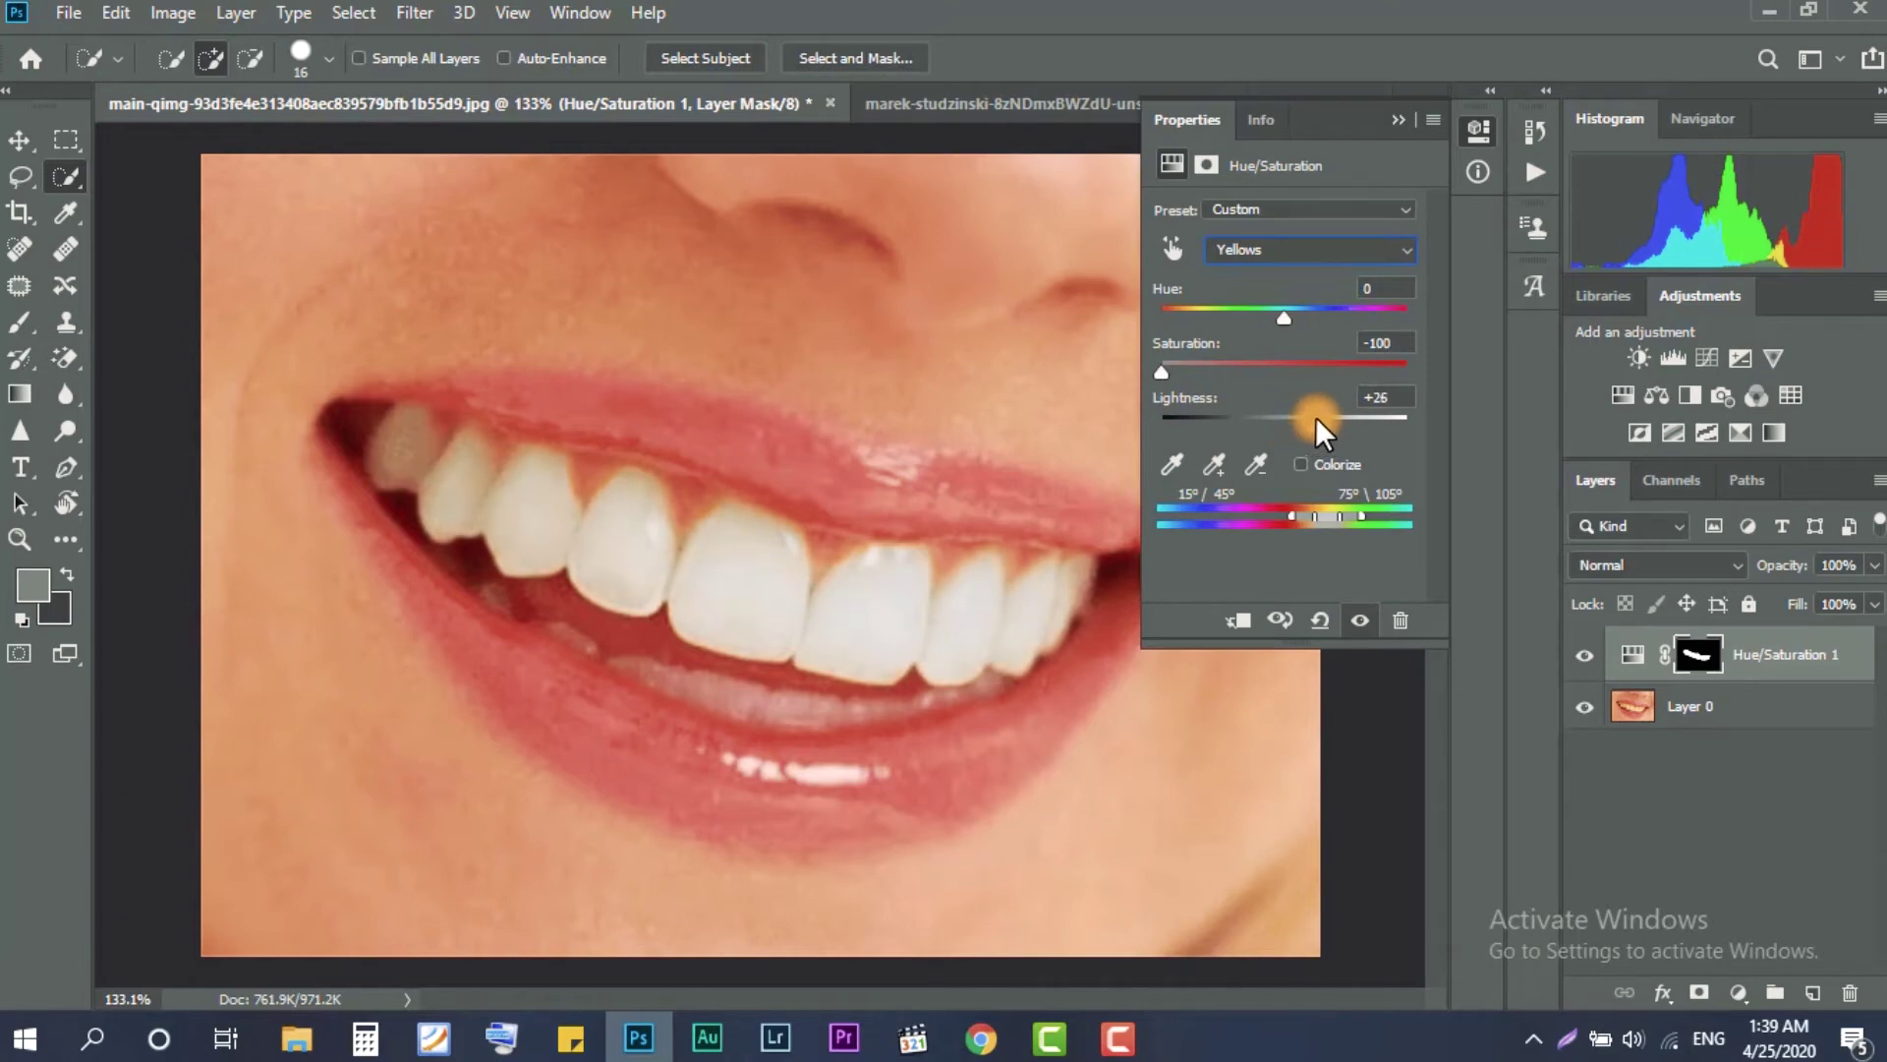
# Toggle Hue/Saturation 1 off and on to compare, then switch to the marek-studzinski photo
pyautogui.click(1400, 126)
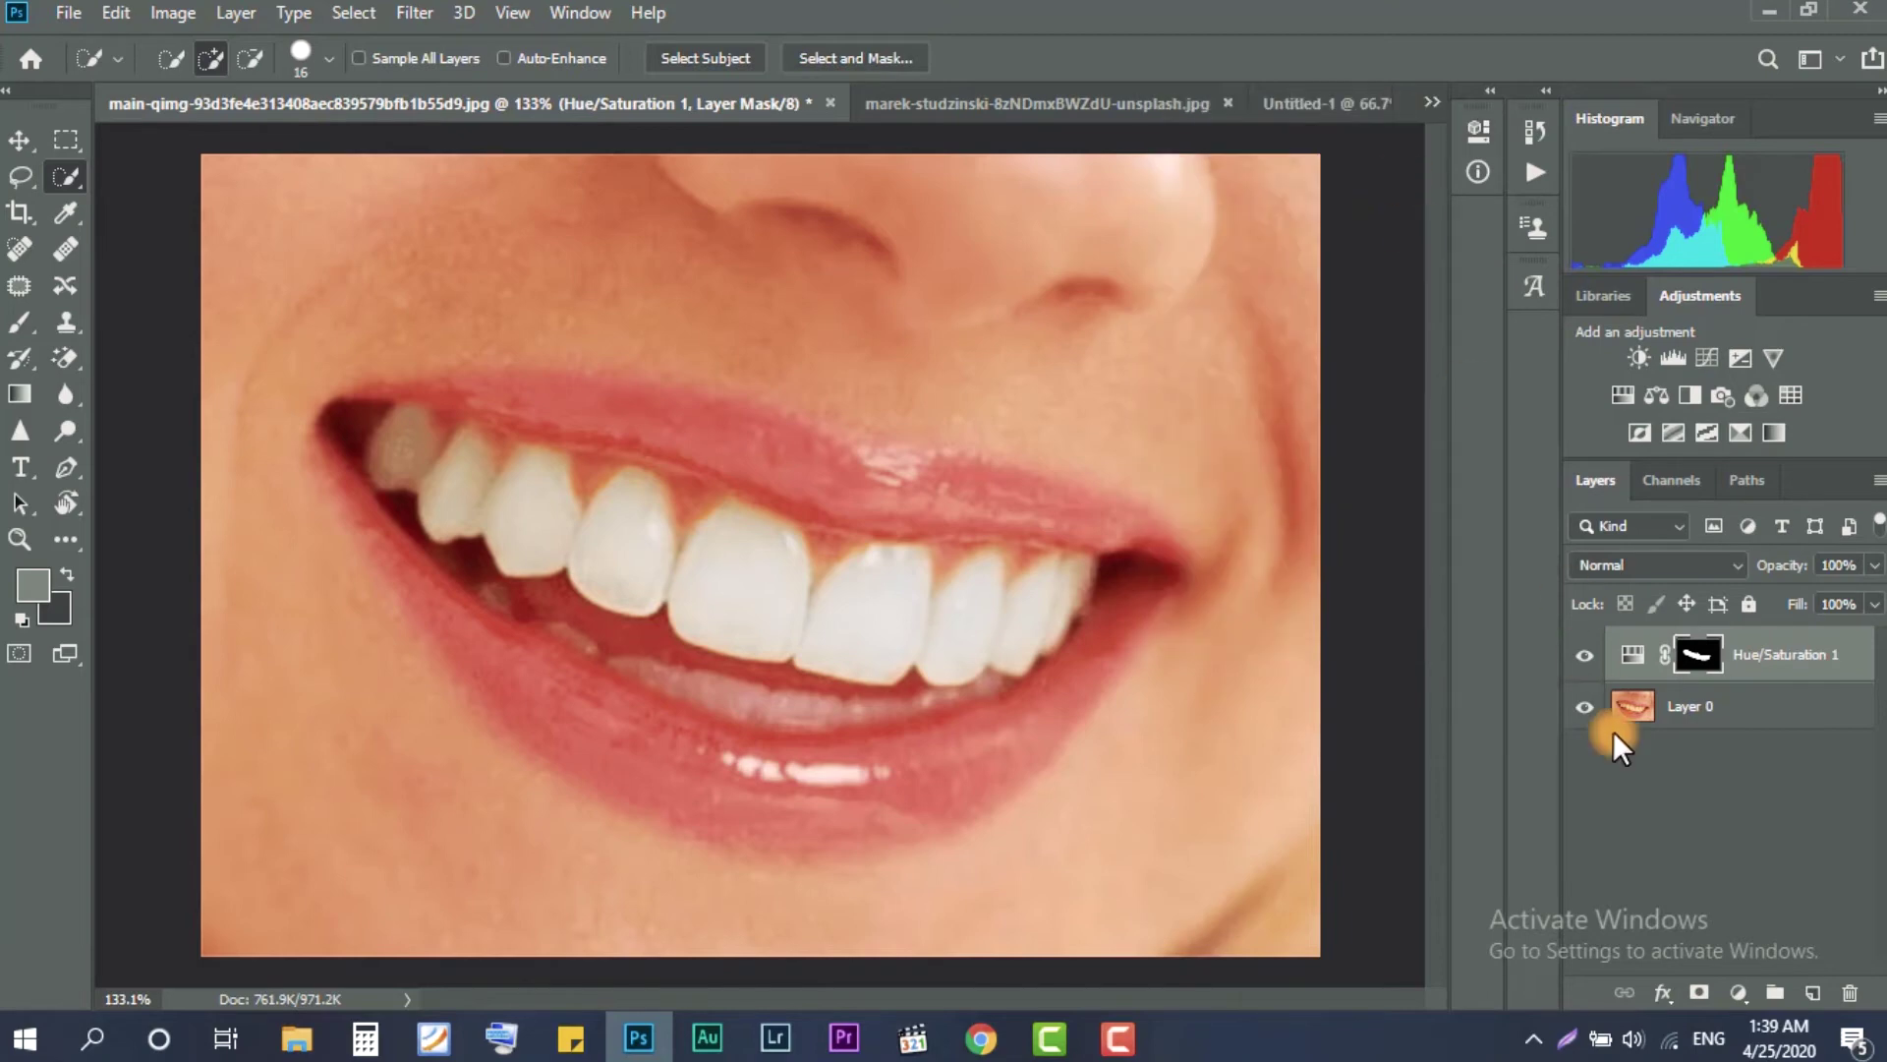
pyautogui.click(1585, 655)
pyautogui.click(1585, 655)
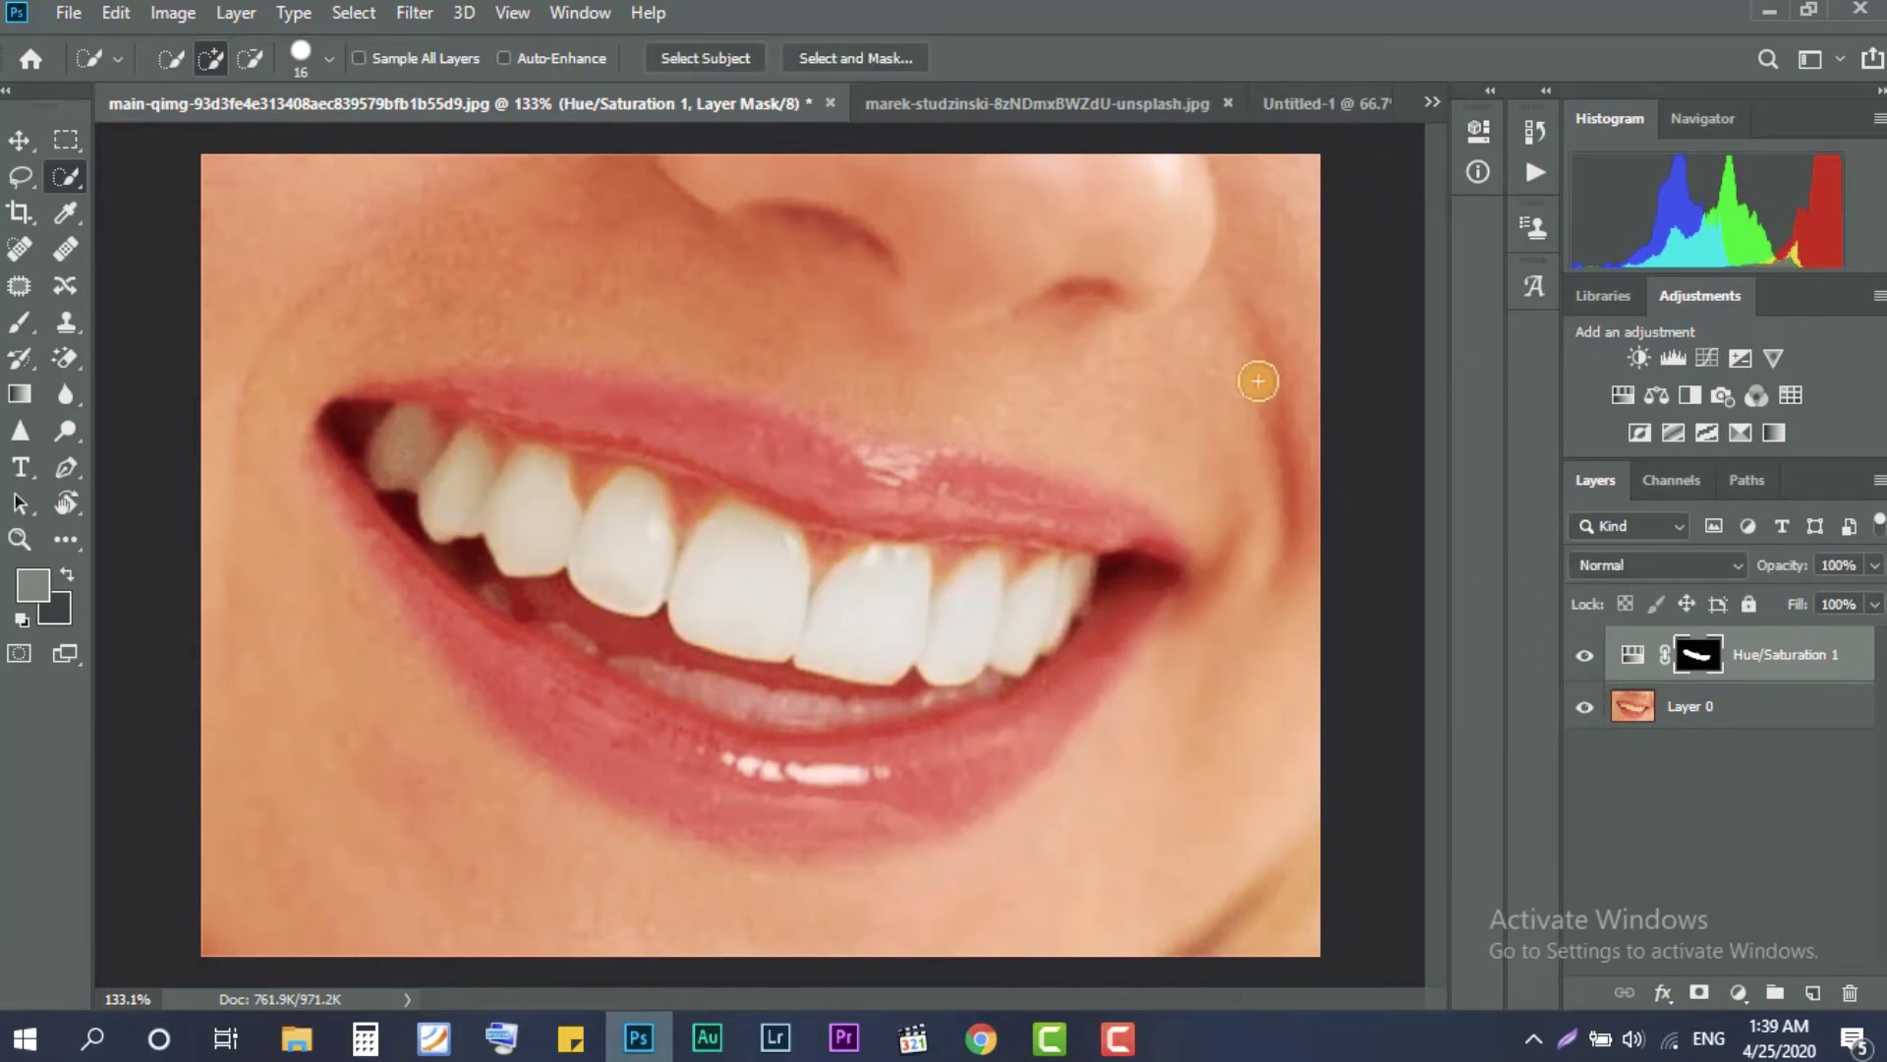
pyautogui.click(1055, 114)
pyautogui.click(1056, 114)
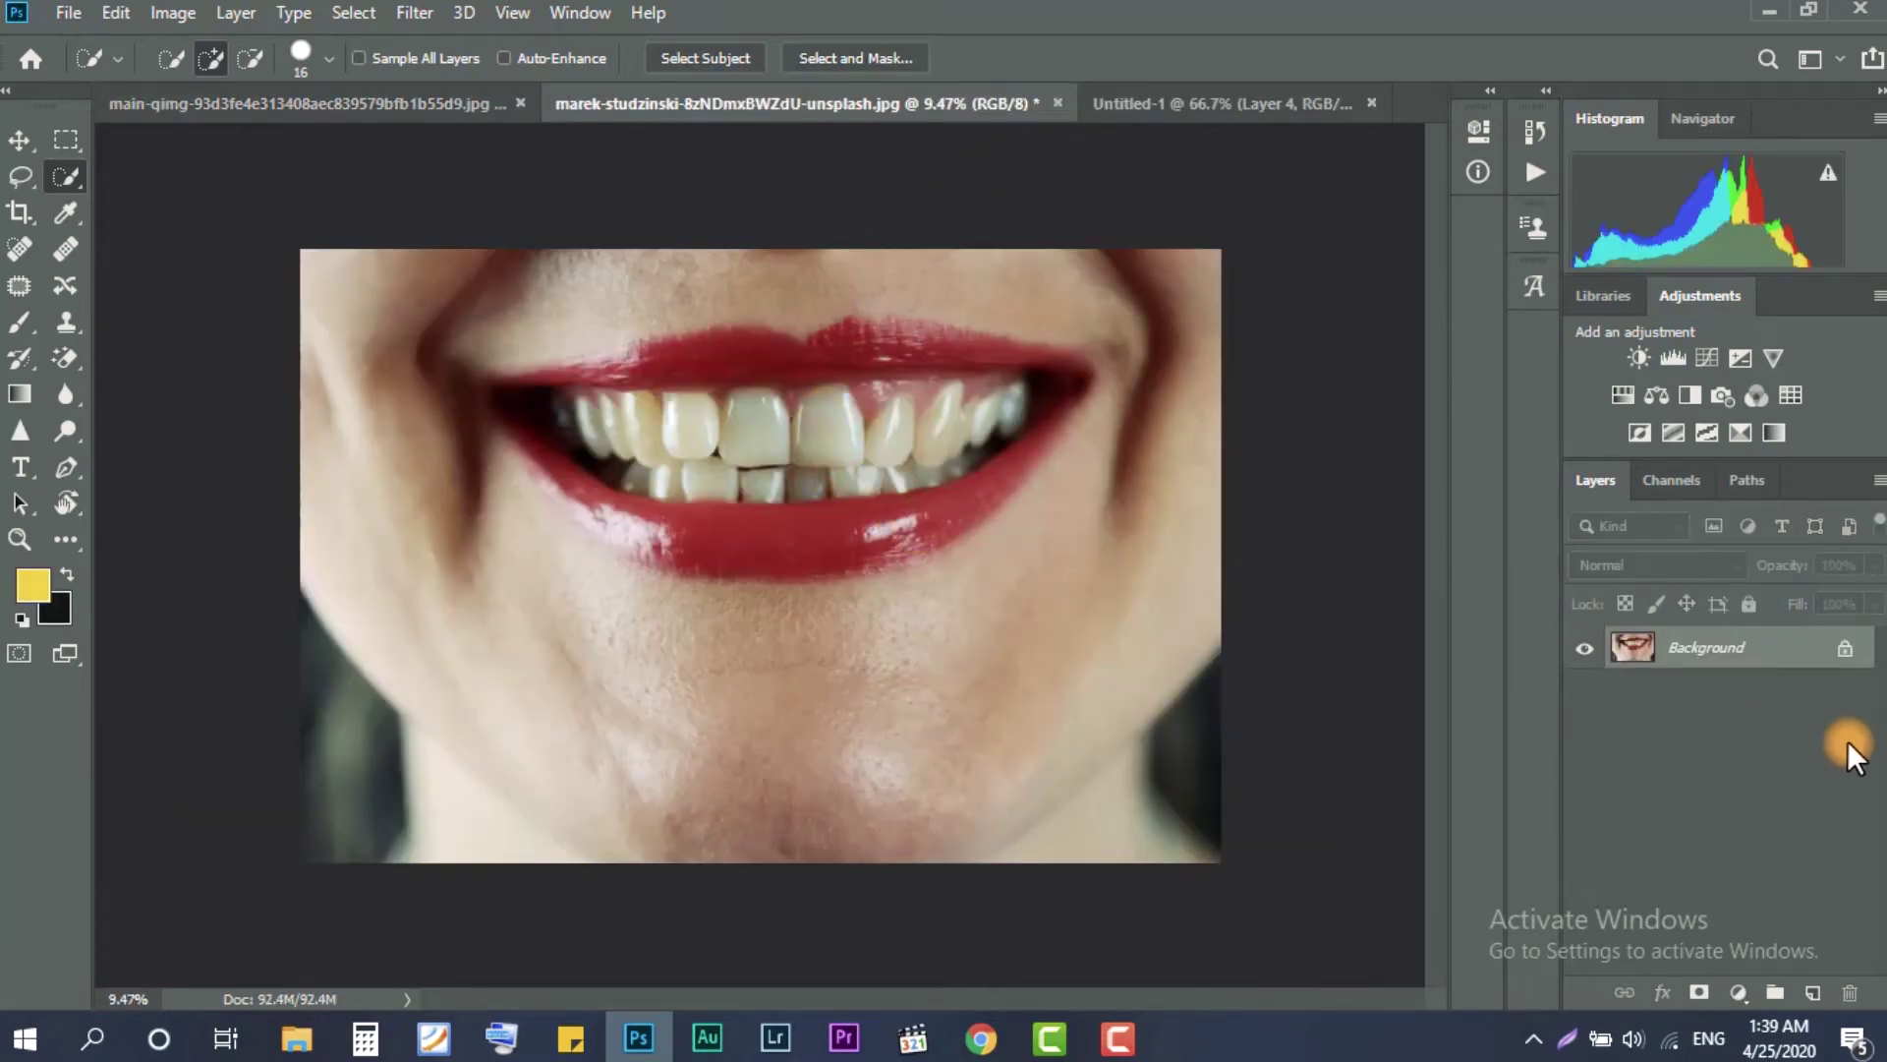
# Unlock the second photo's Background as Layer 0 and quick-select its teeth with a larger brush
pyautogui.click(1845, 649)
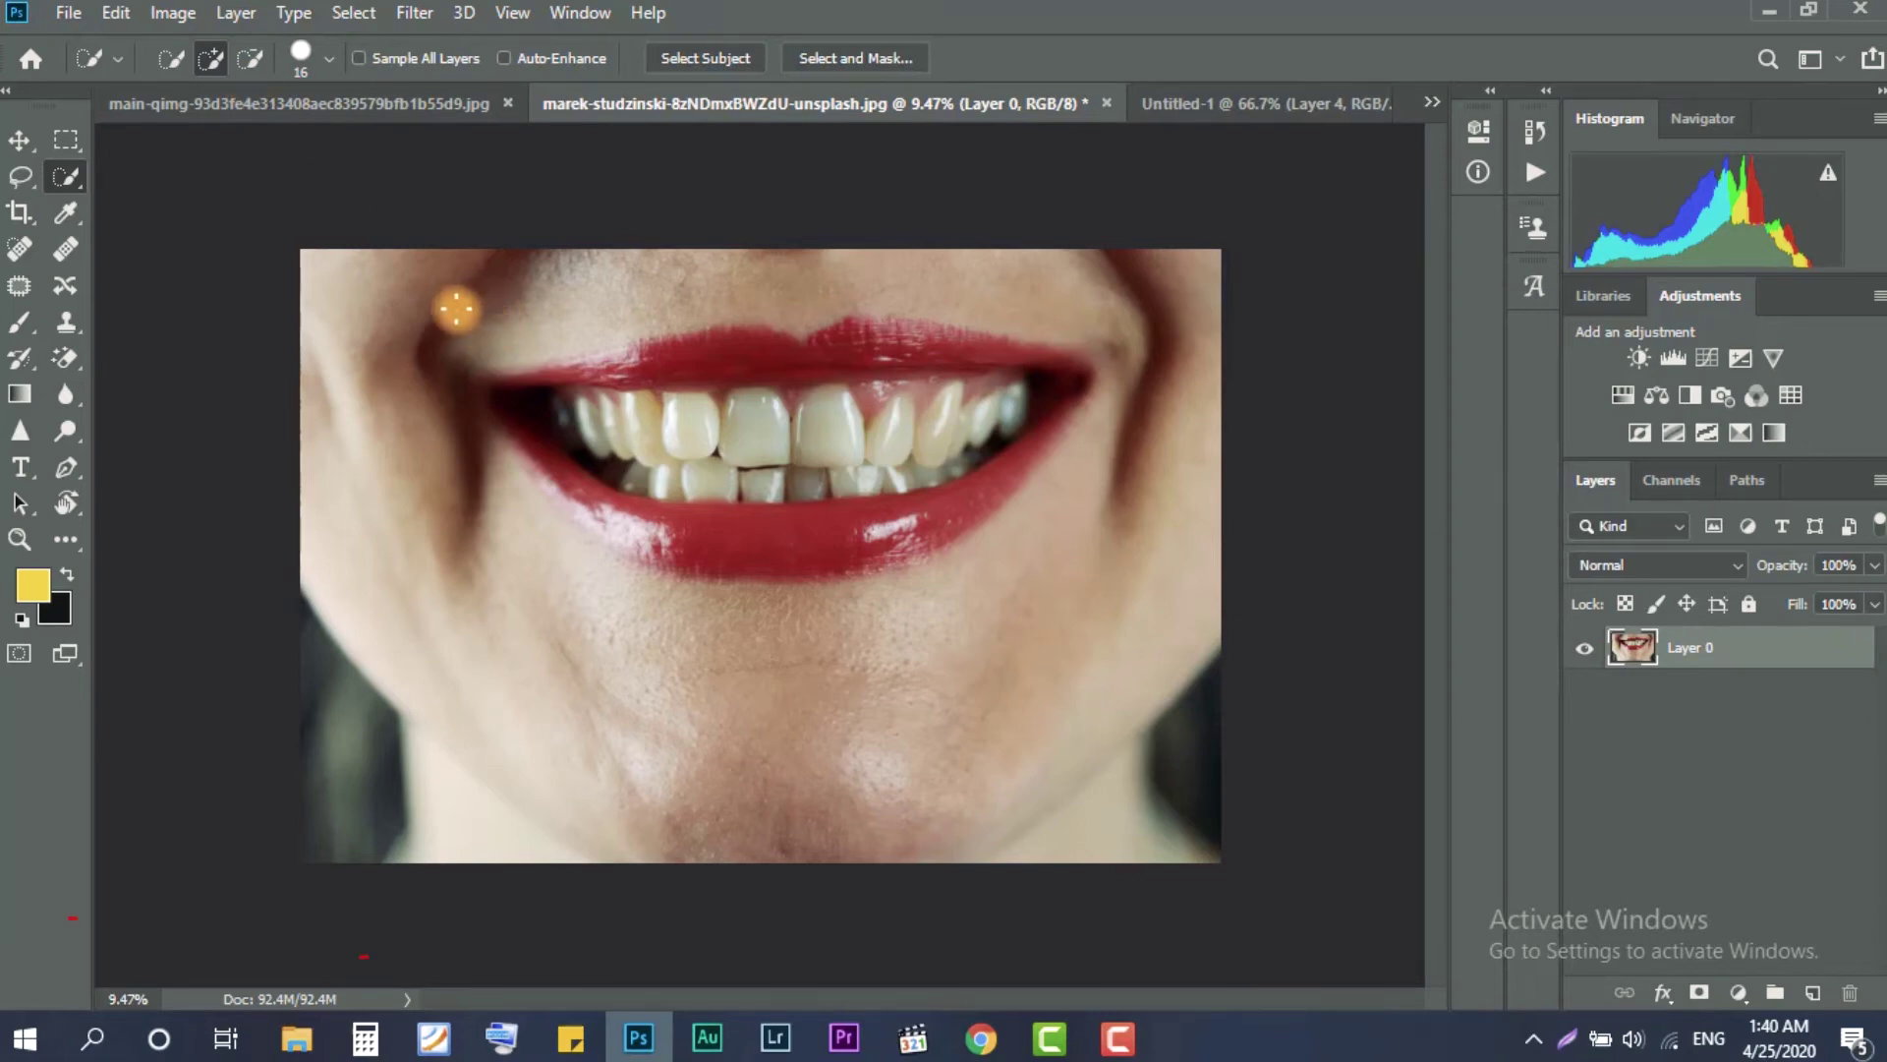
pyautogui.click(328, 57)
pyautogui.click(263, 128)
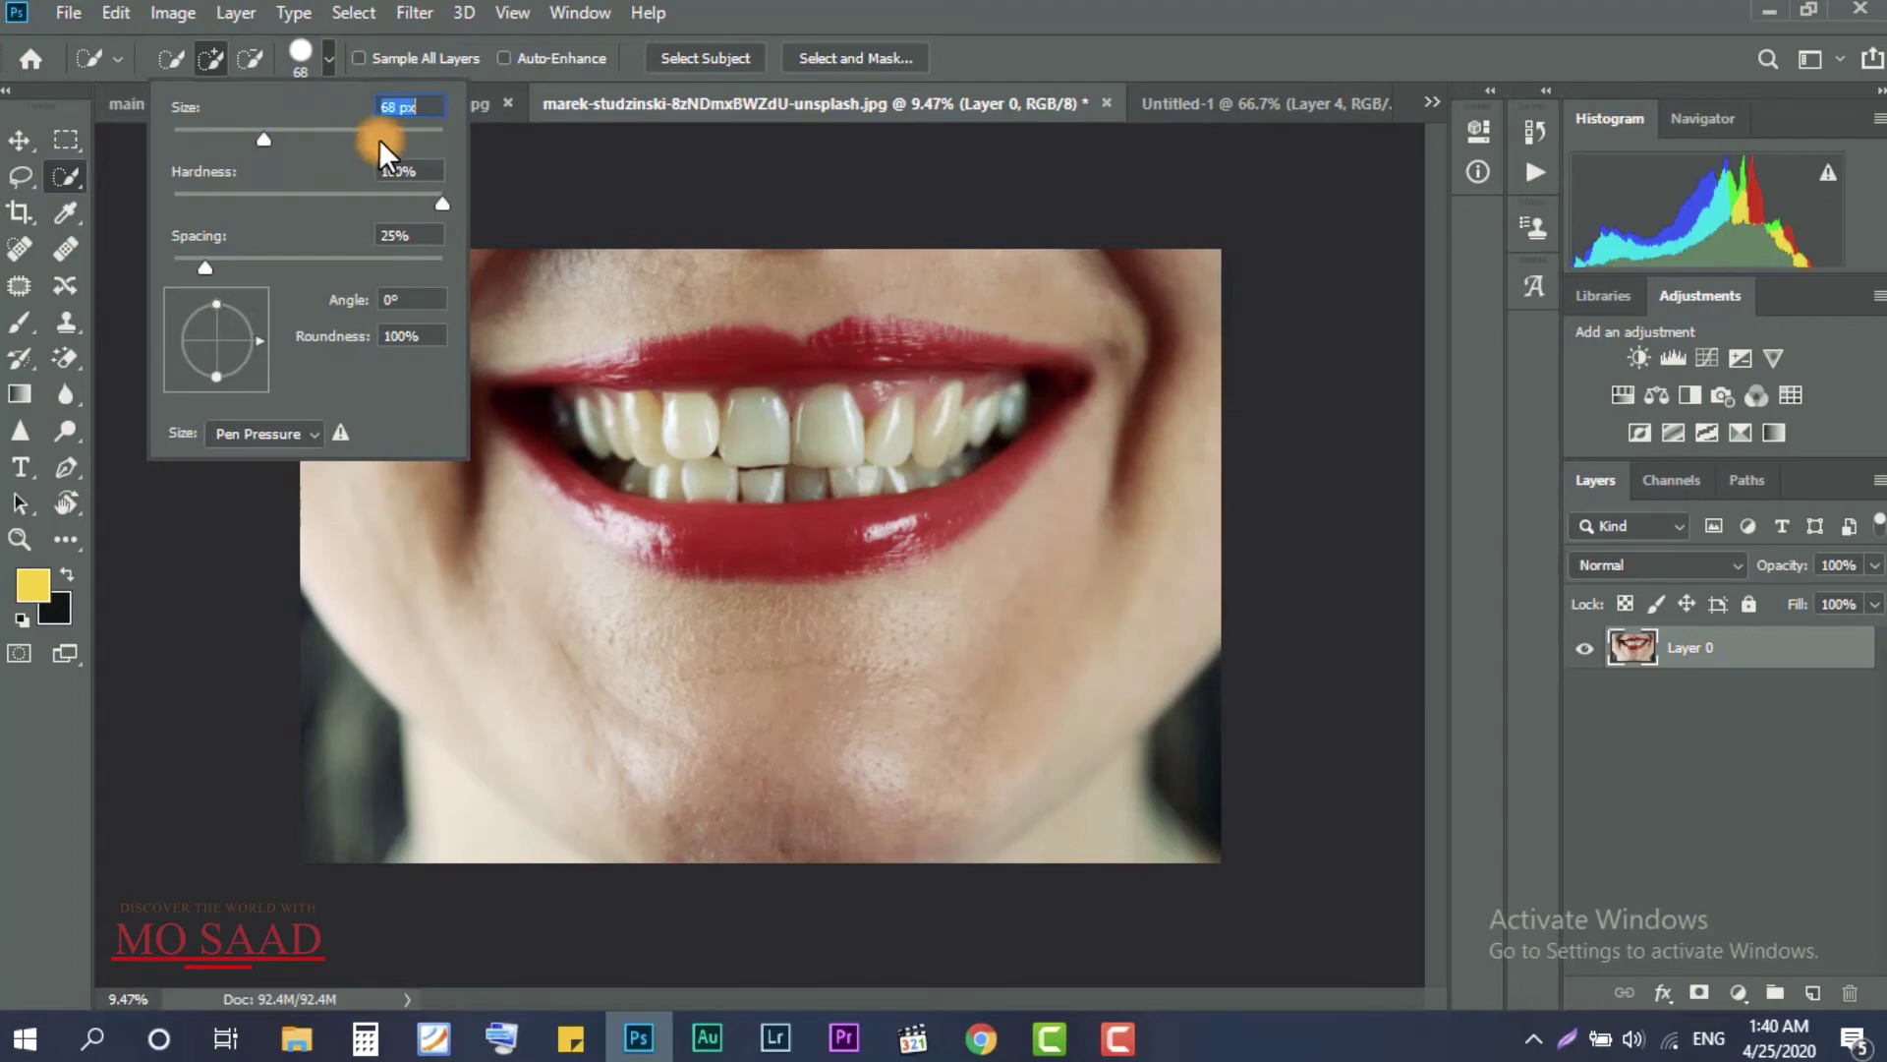
pyautogui.moveTo(547, 420)
pyautogui.mouseDown()
pyautogui.moveTo(917, 445)
pyautogui.moveTo(986, 421)
pyautogui.moveTo(653, 476)
pyautogui.moveTo(623, 439)
pyautogui.moveTo(604, 547)
pyautogui.moveTo(678, 535)
pyautogui.moveTo(569, 505)
pyautogui.moveTo(518, 404)
pyautogui.moveTo(560, 370)
pyautogui.mouseUp()
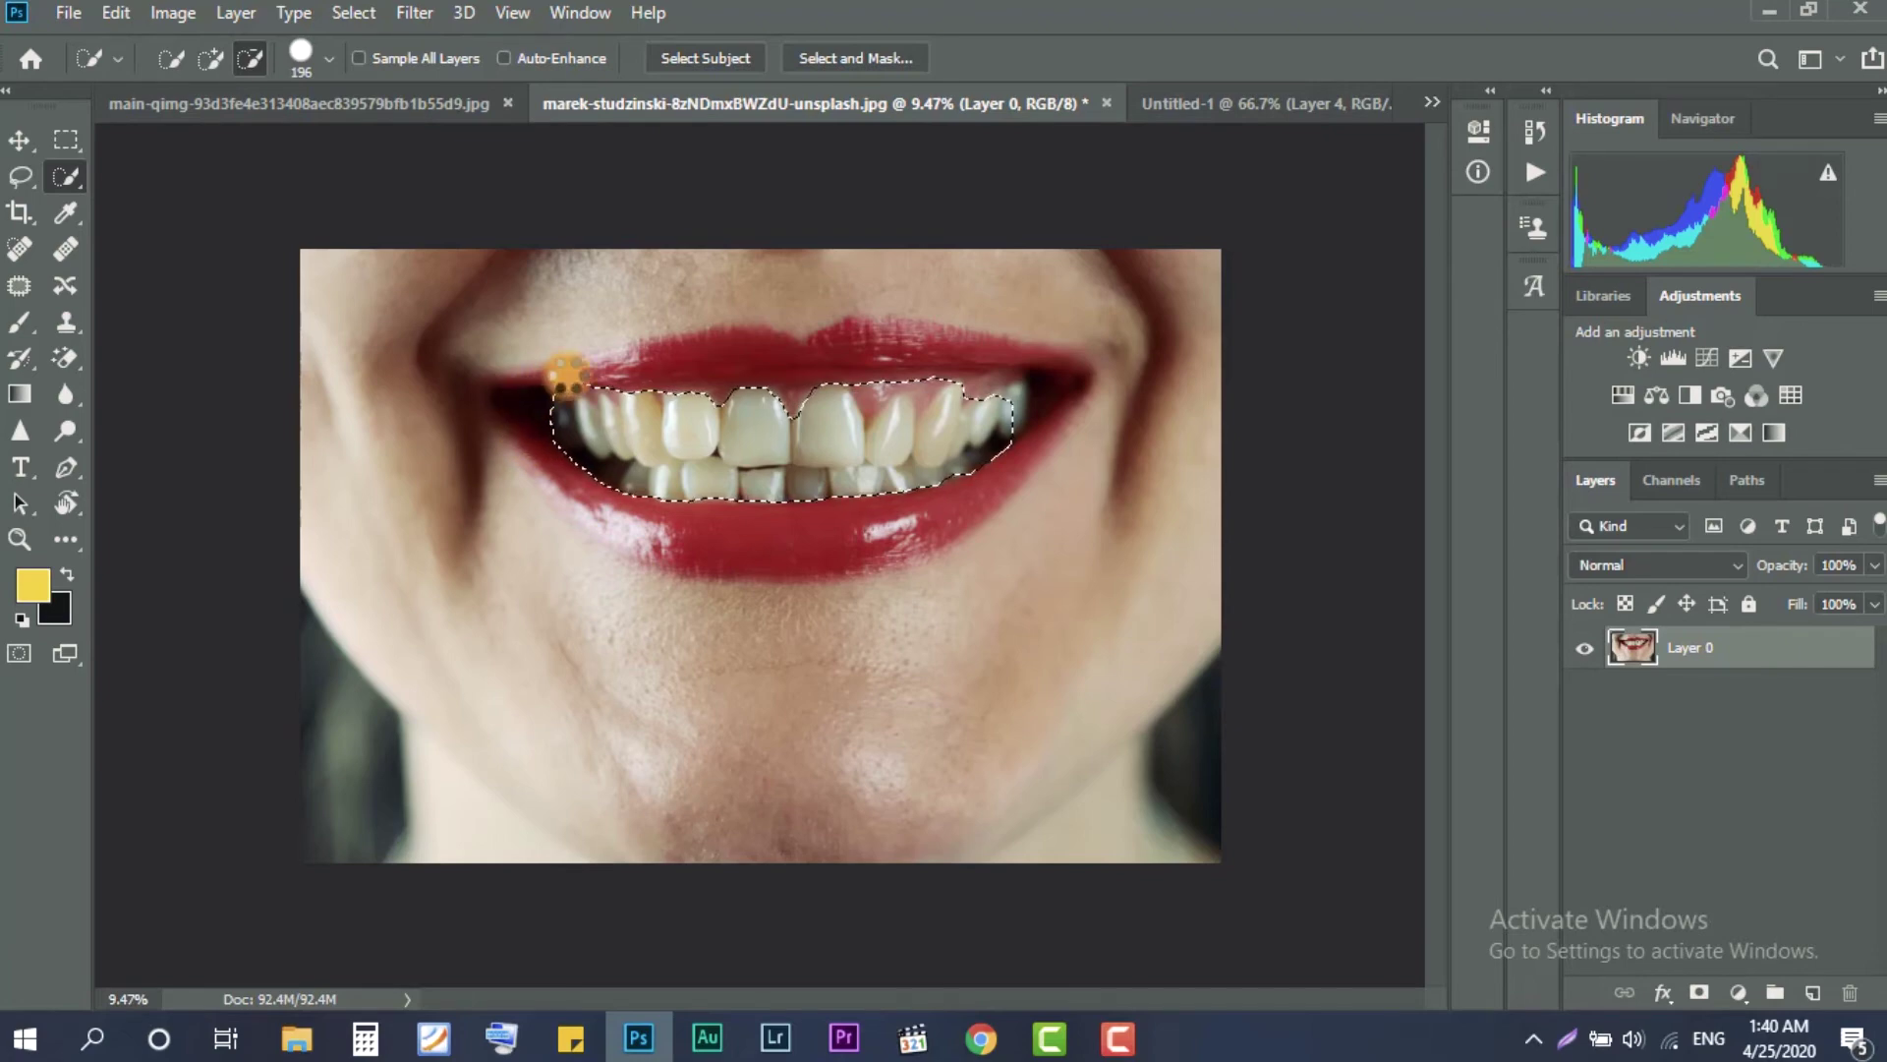
# Zoom in and refine the selection, subtracting the gums and lip above the upper teeth
pyautogui.hotkey('ctrl', '+')
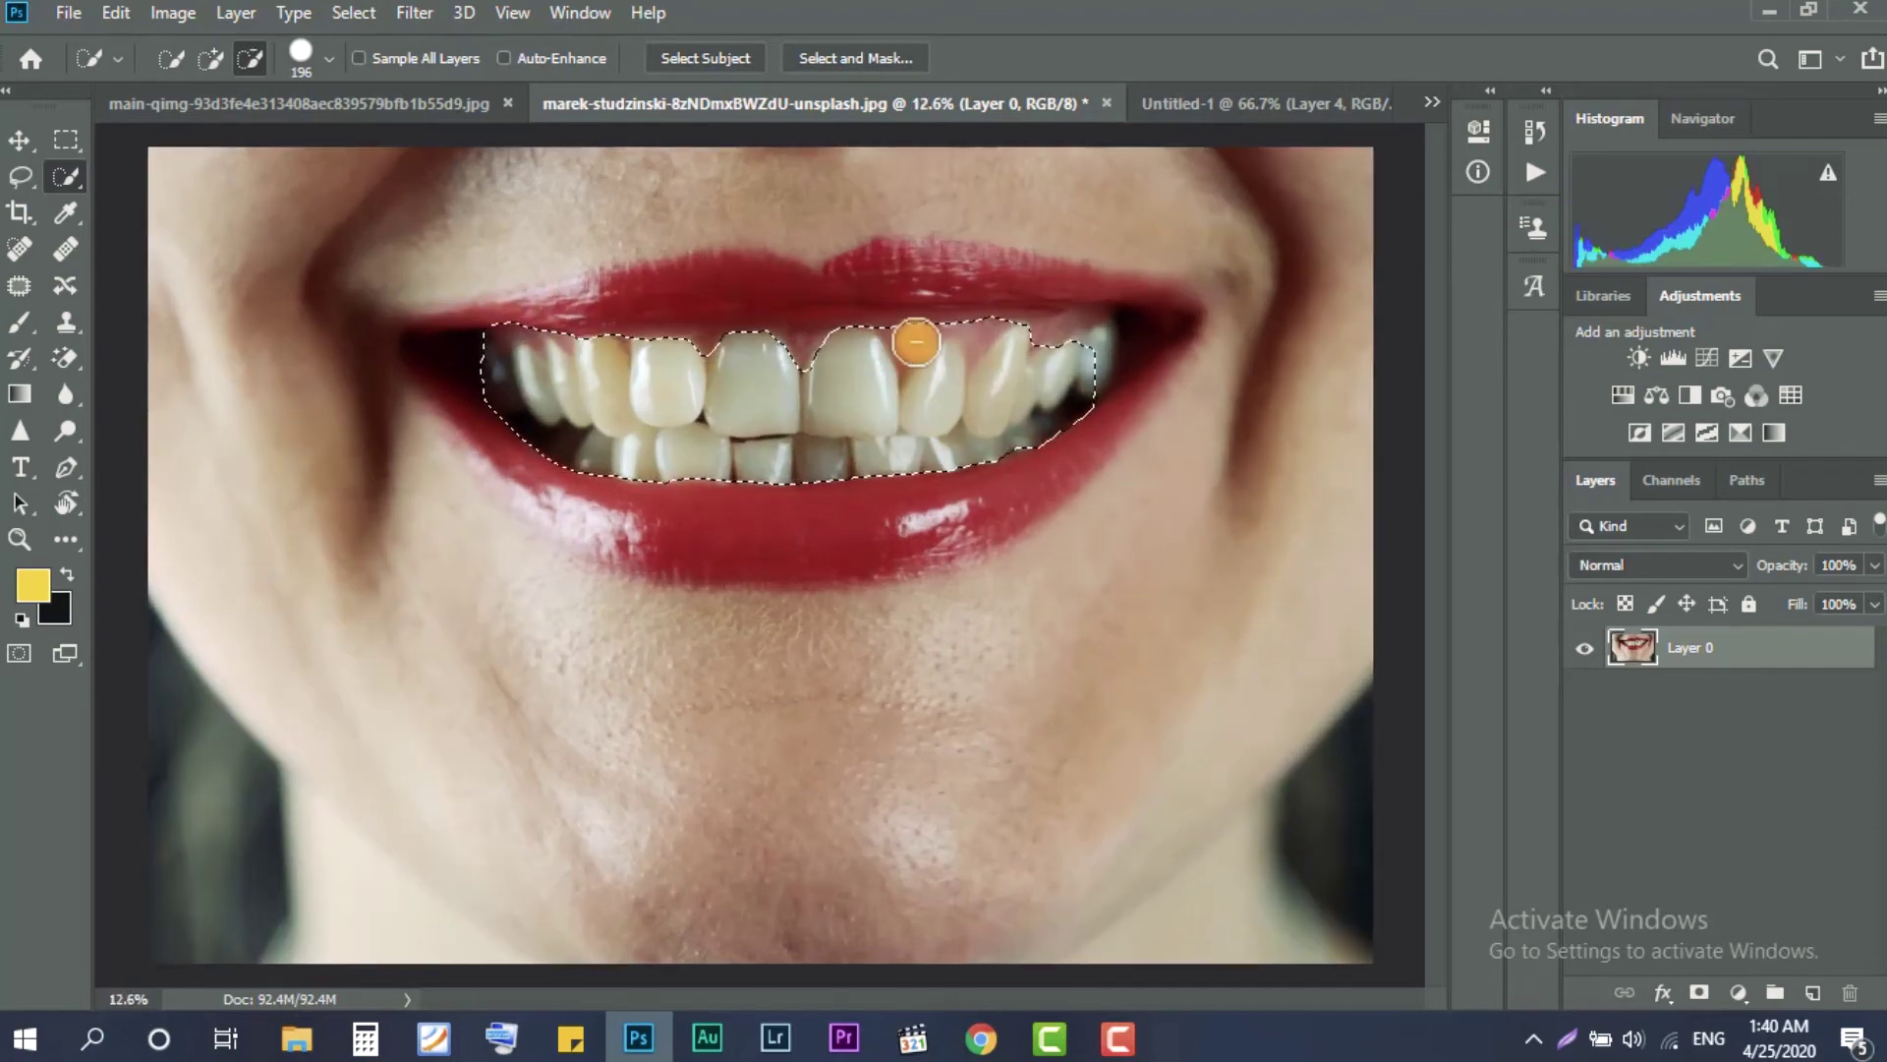
pyautogui.moveTo(909, 339); pyautogui.dragTo(970, 320)
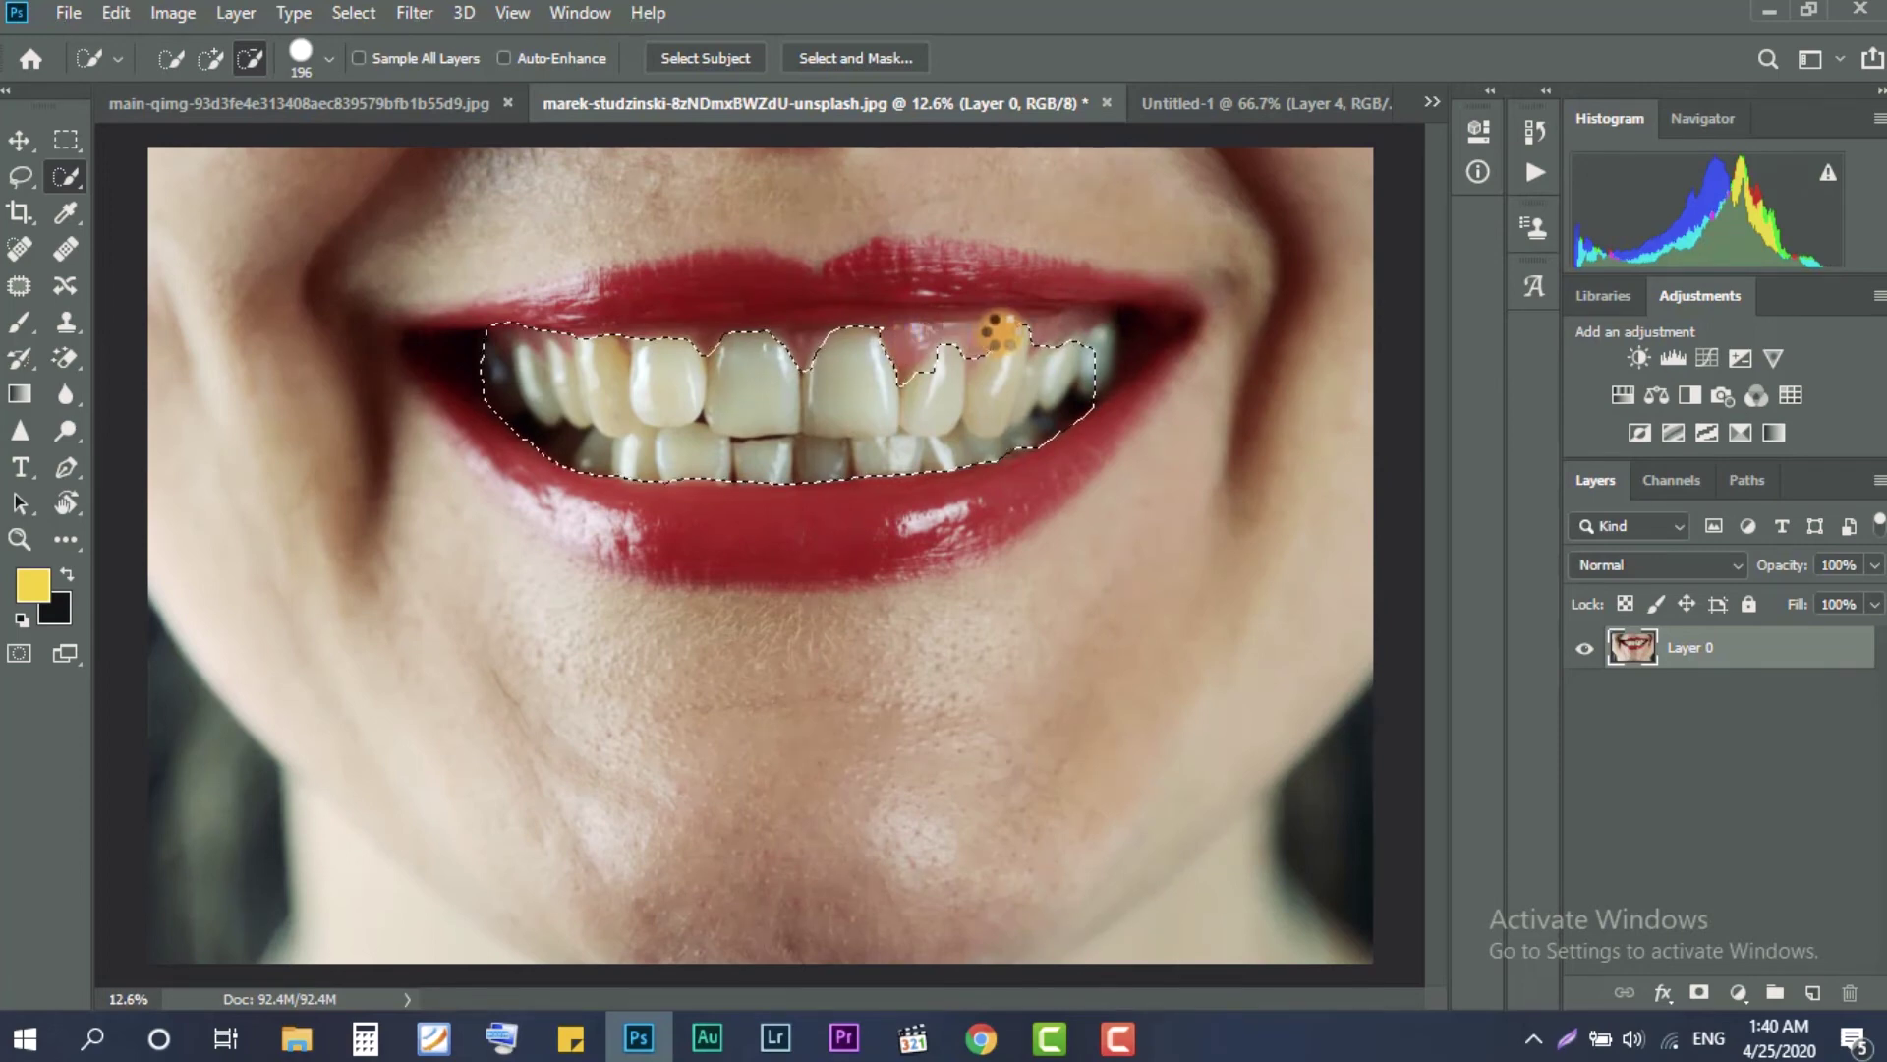
pyautogui.click(934, 373)
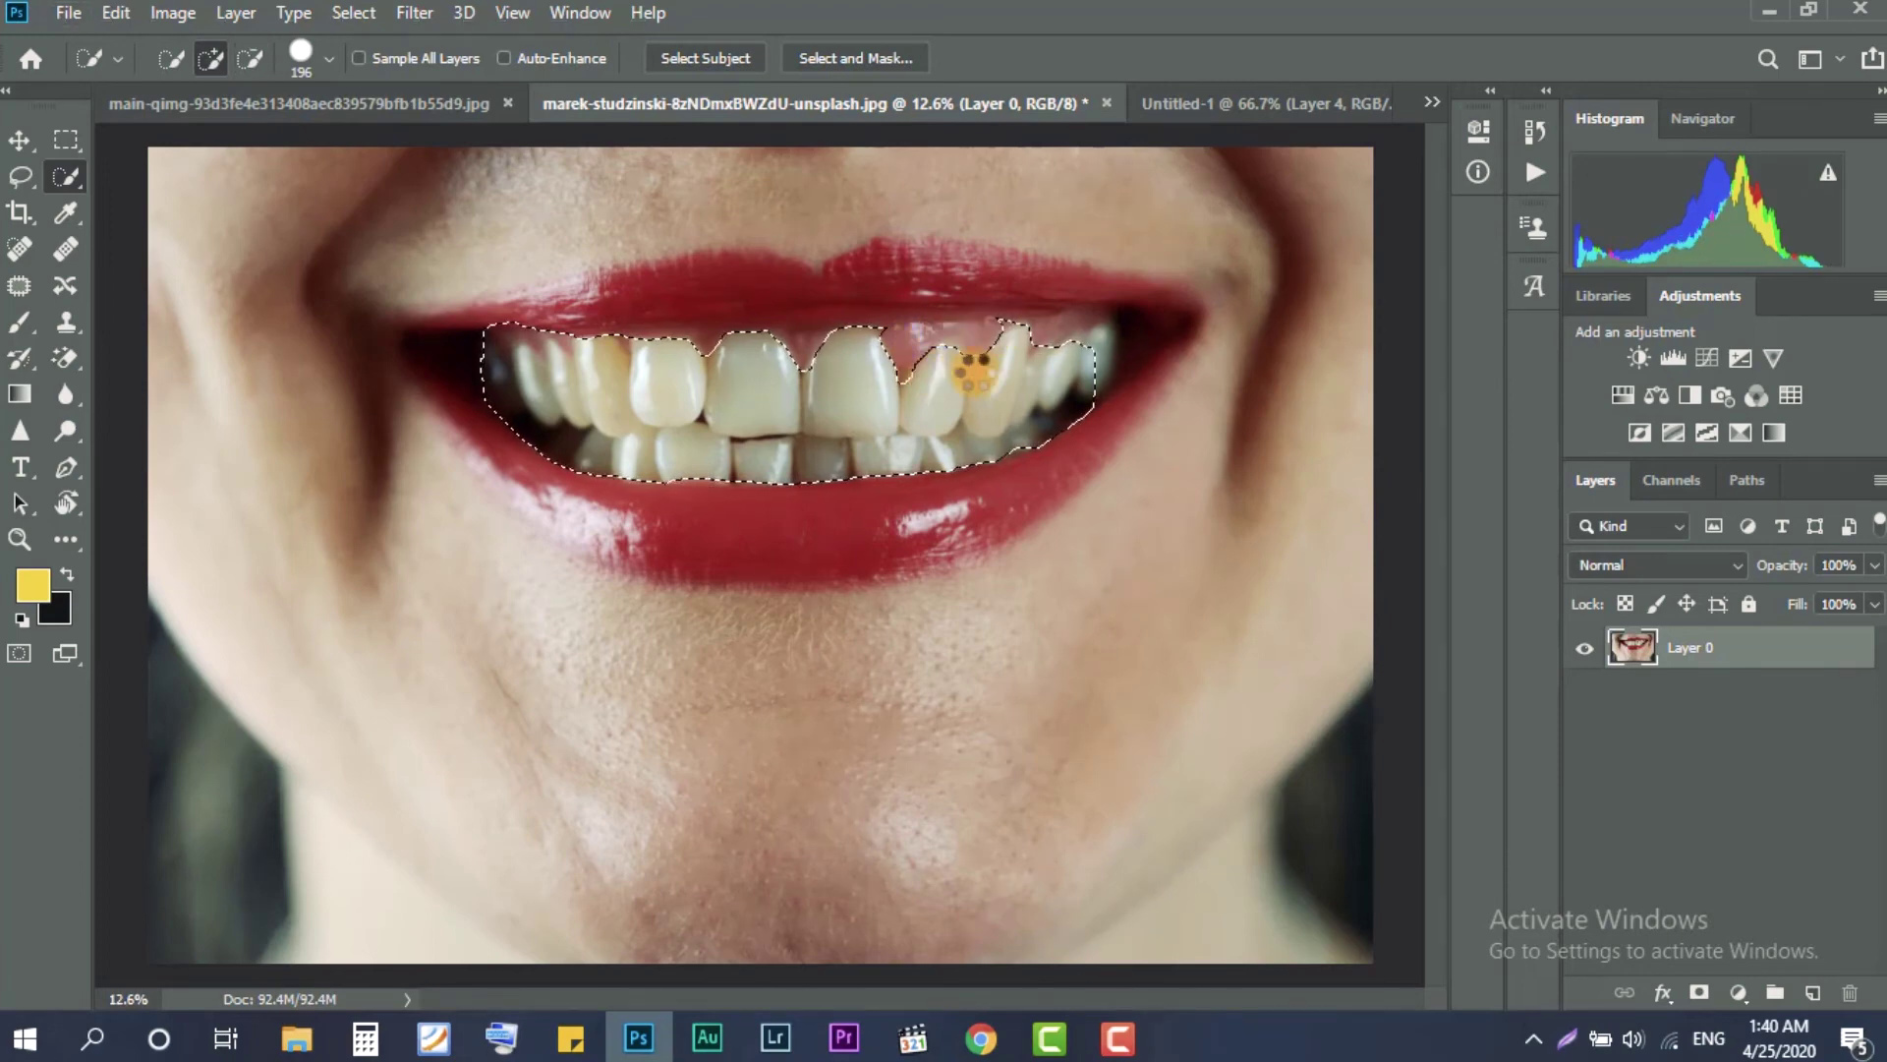
pyautogui.press('alt')
pyautogui.moveTo(991, 324); pyautogui.dragTo(1084, 340)
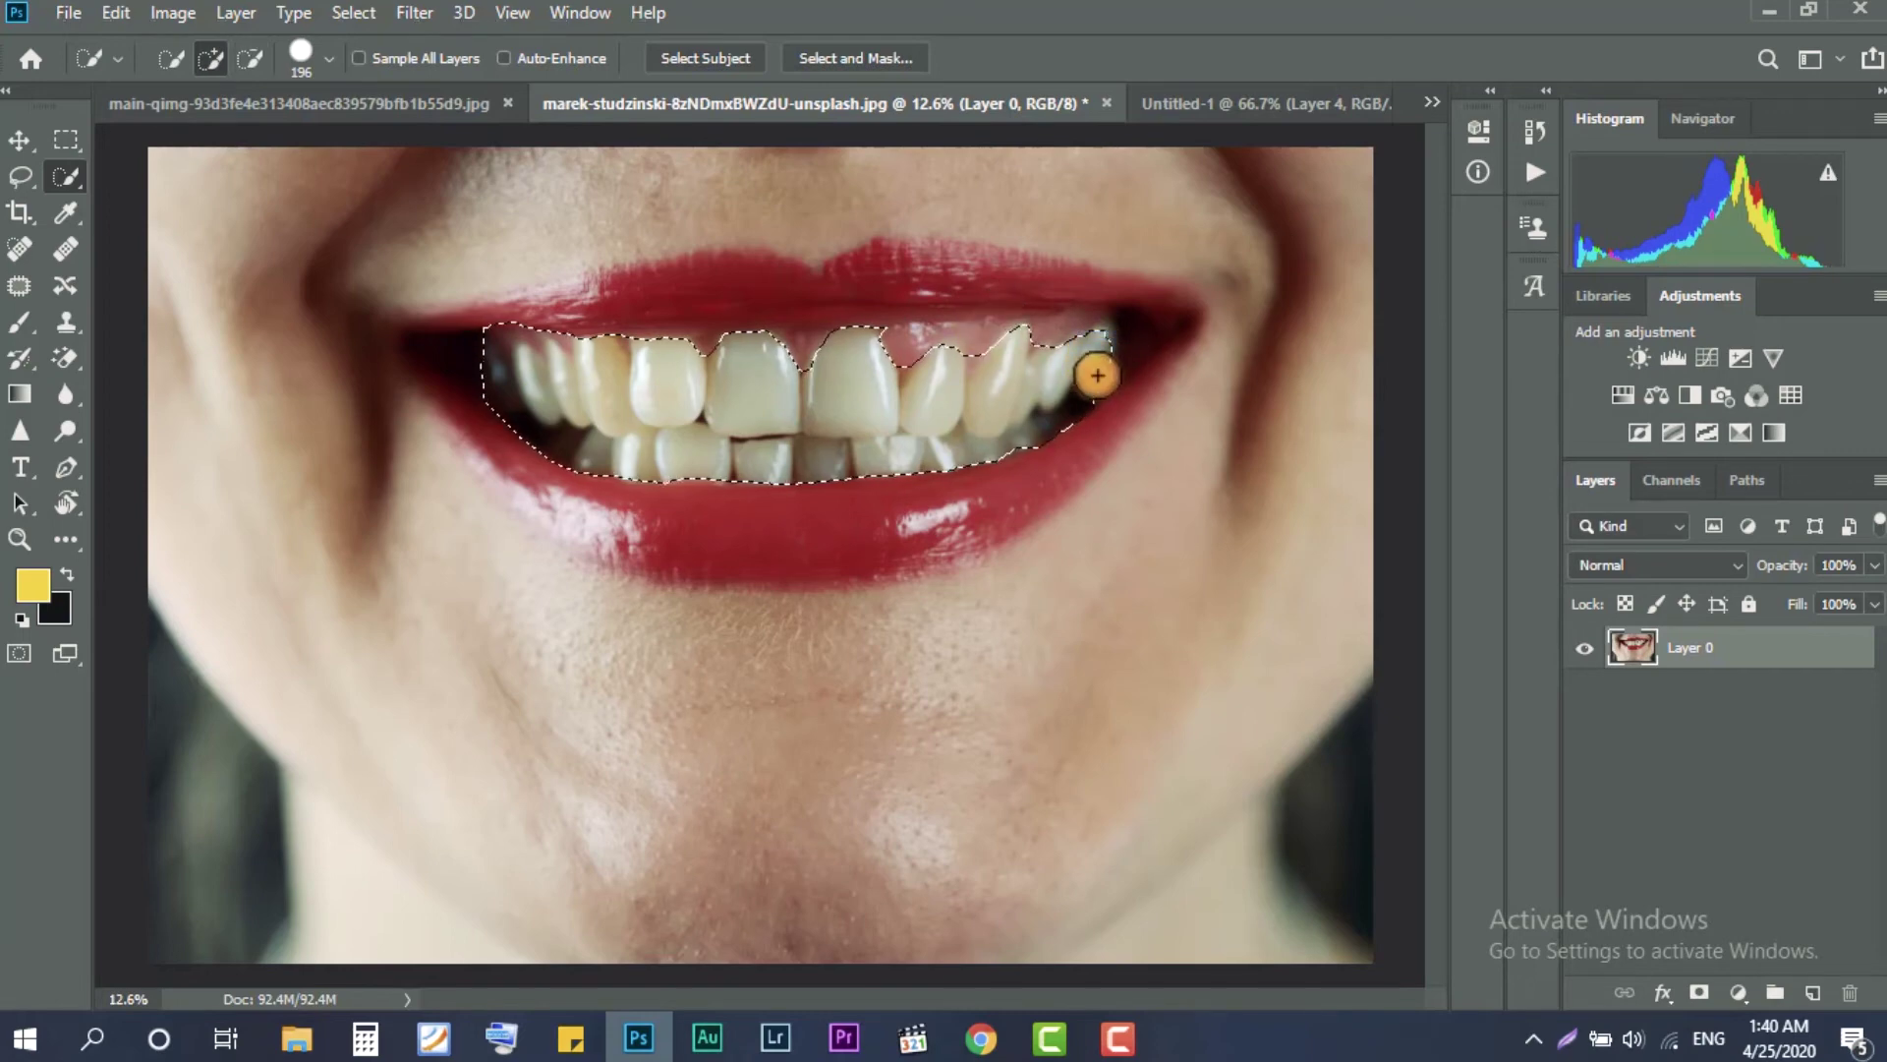
pyautogui.press('alt')
pyautogui.moveTo(531, 316); pyautogui.dragTo(492, 321)
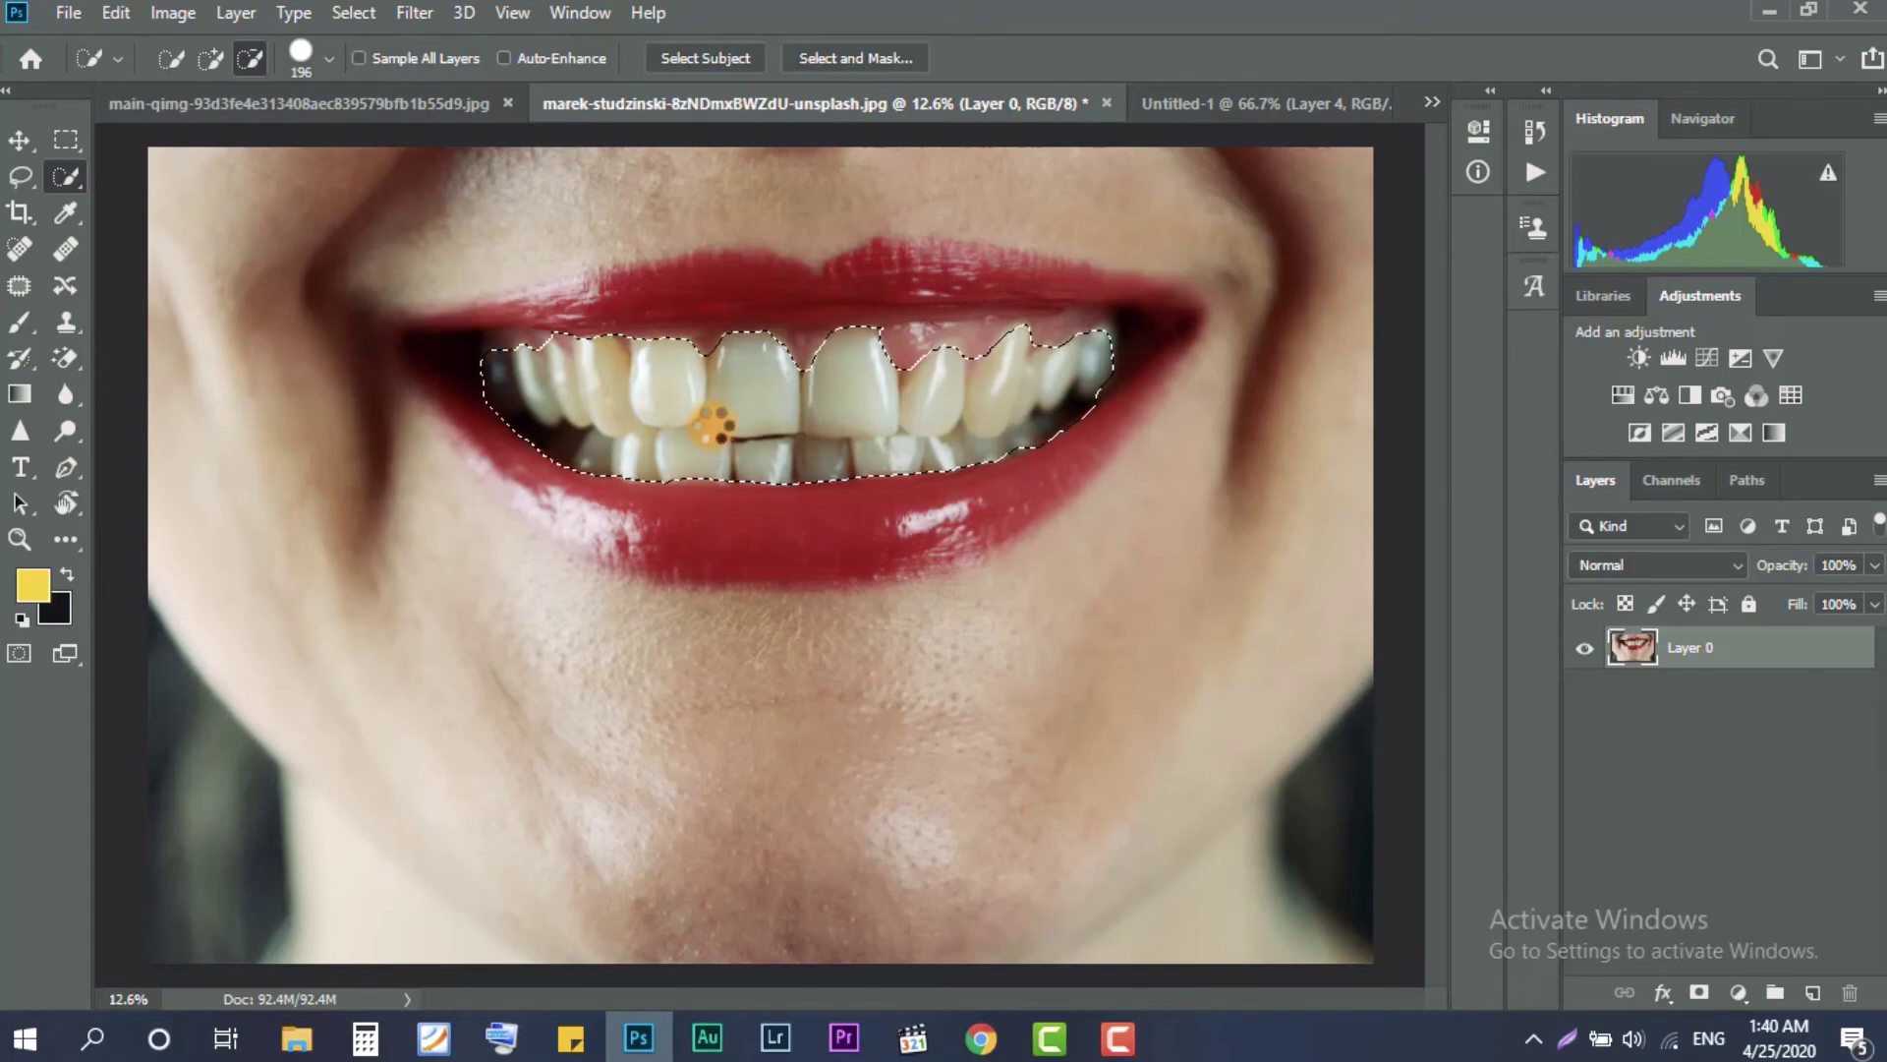
pyautogui.scroll(-2, 742, 421)
pyautogui.scroll(1, 750, 419)
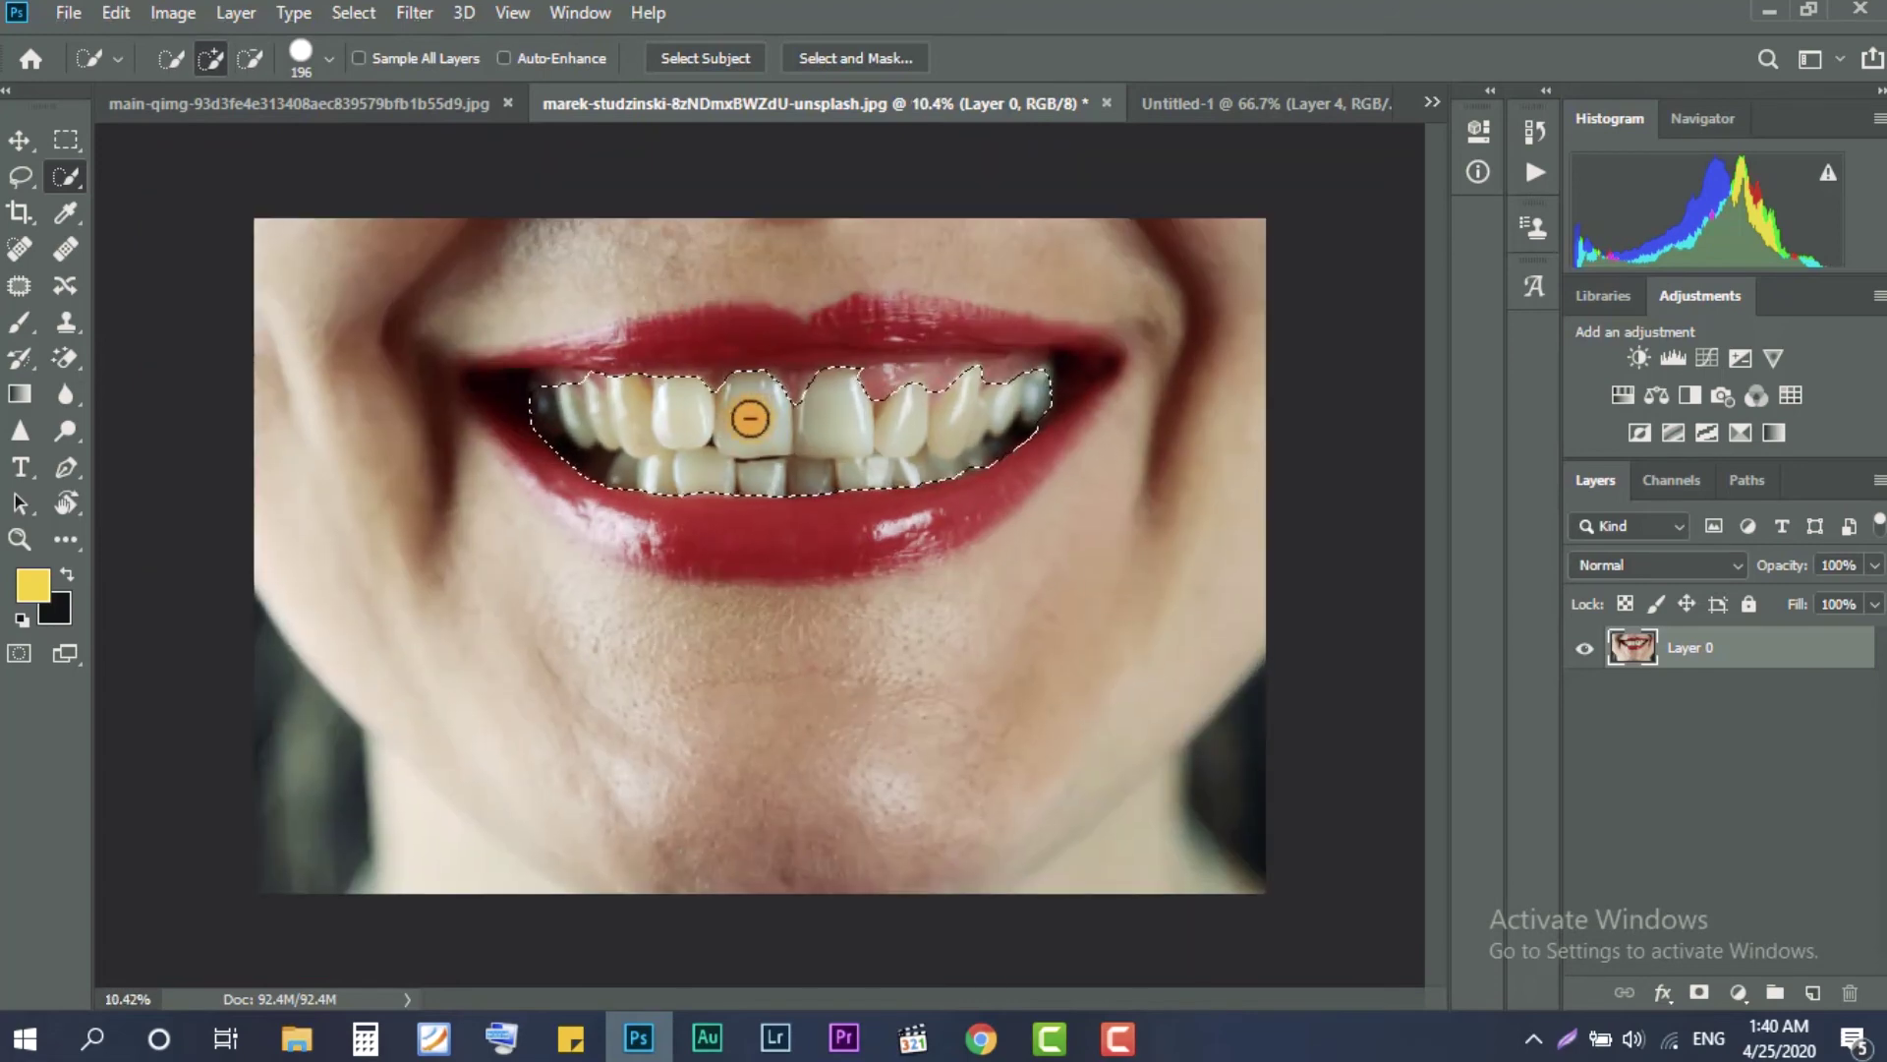
# Add a Hue/Saturation layer on Yellows with saturation -99 and lightness +34, then toggle to compare
pyautogui.click(1737, 992)
pyautogui.click(1755, 715)
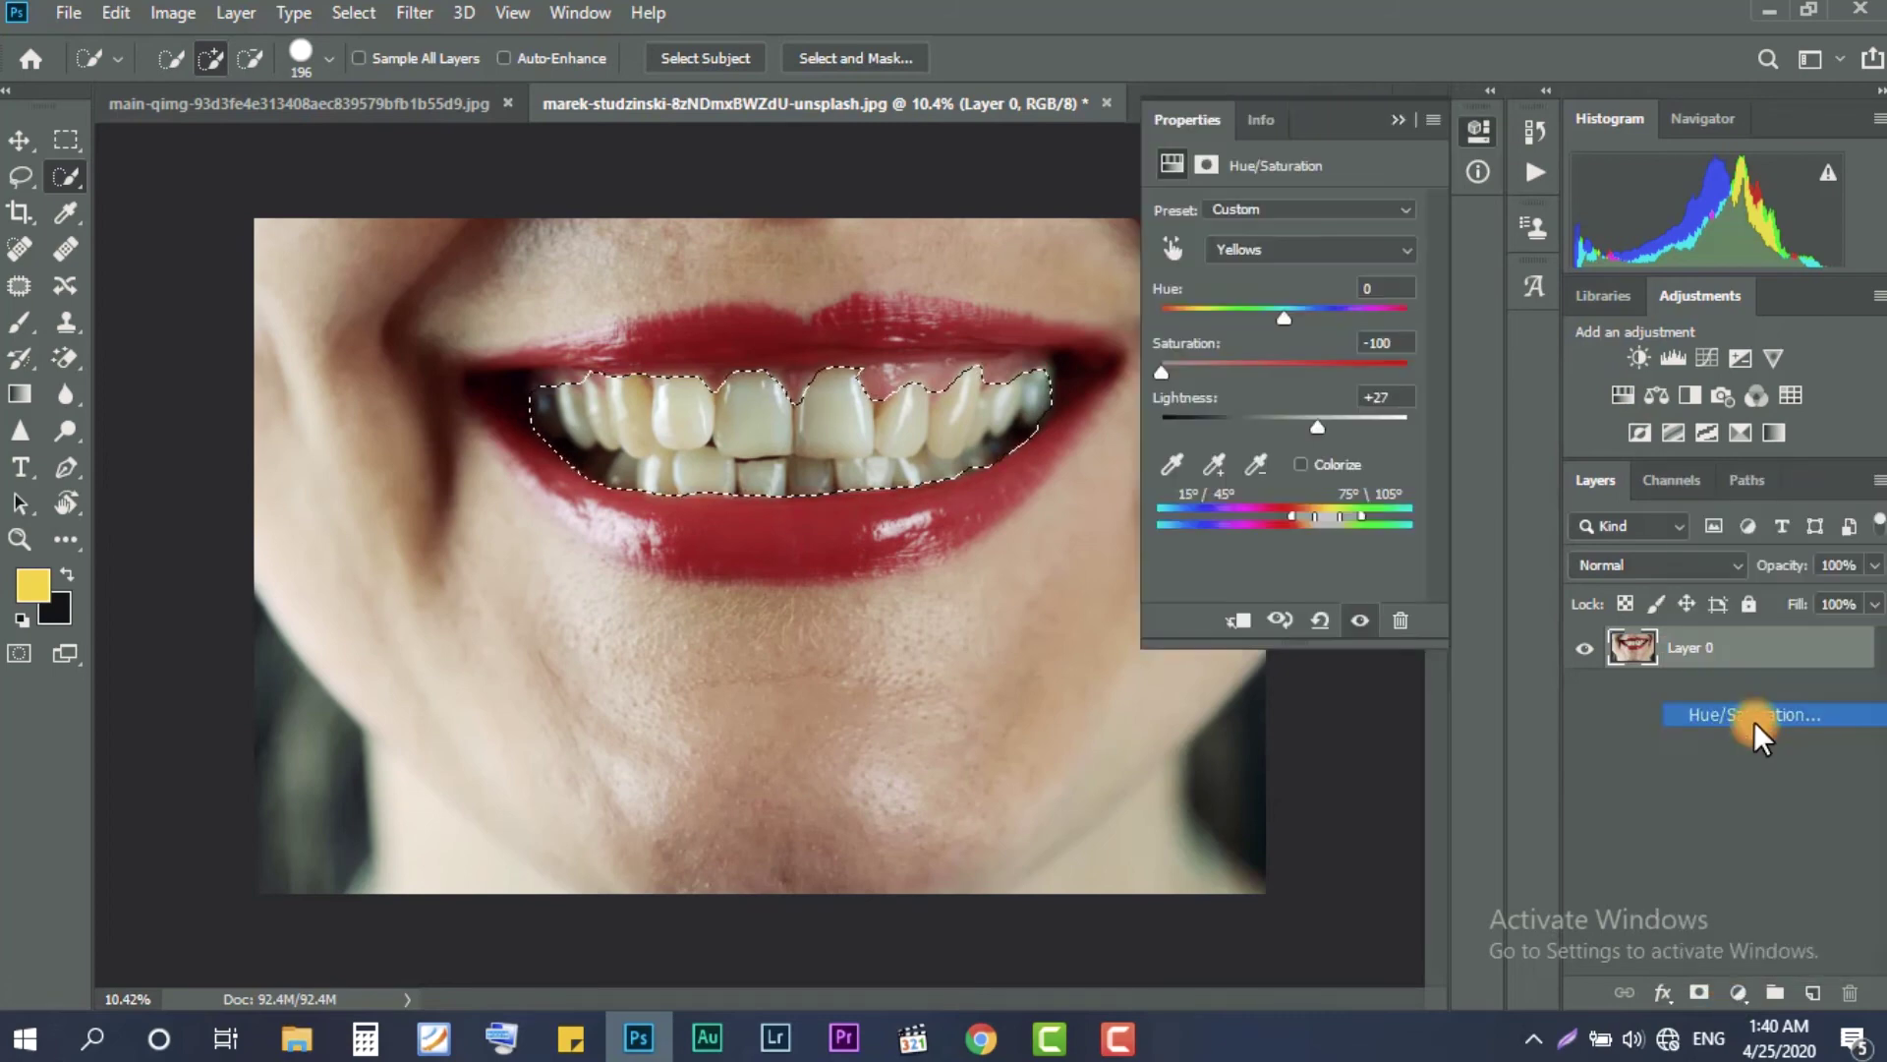
pyautogui.click(1305, 247)
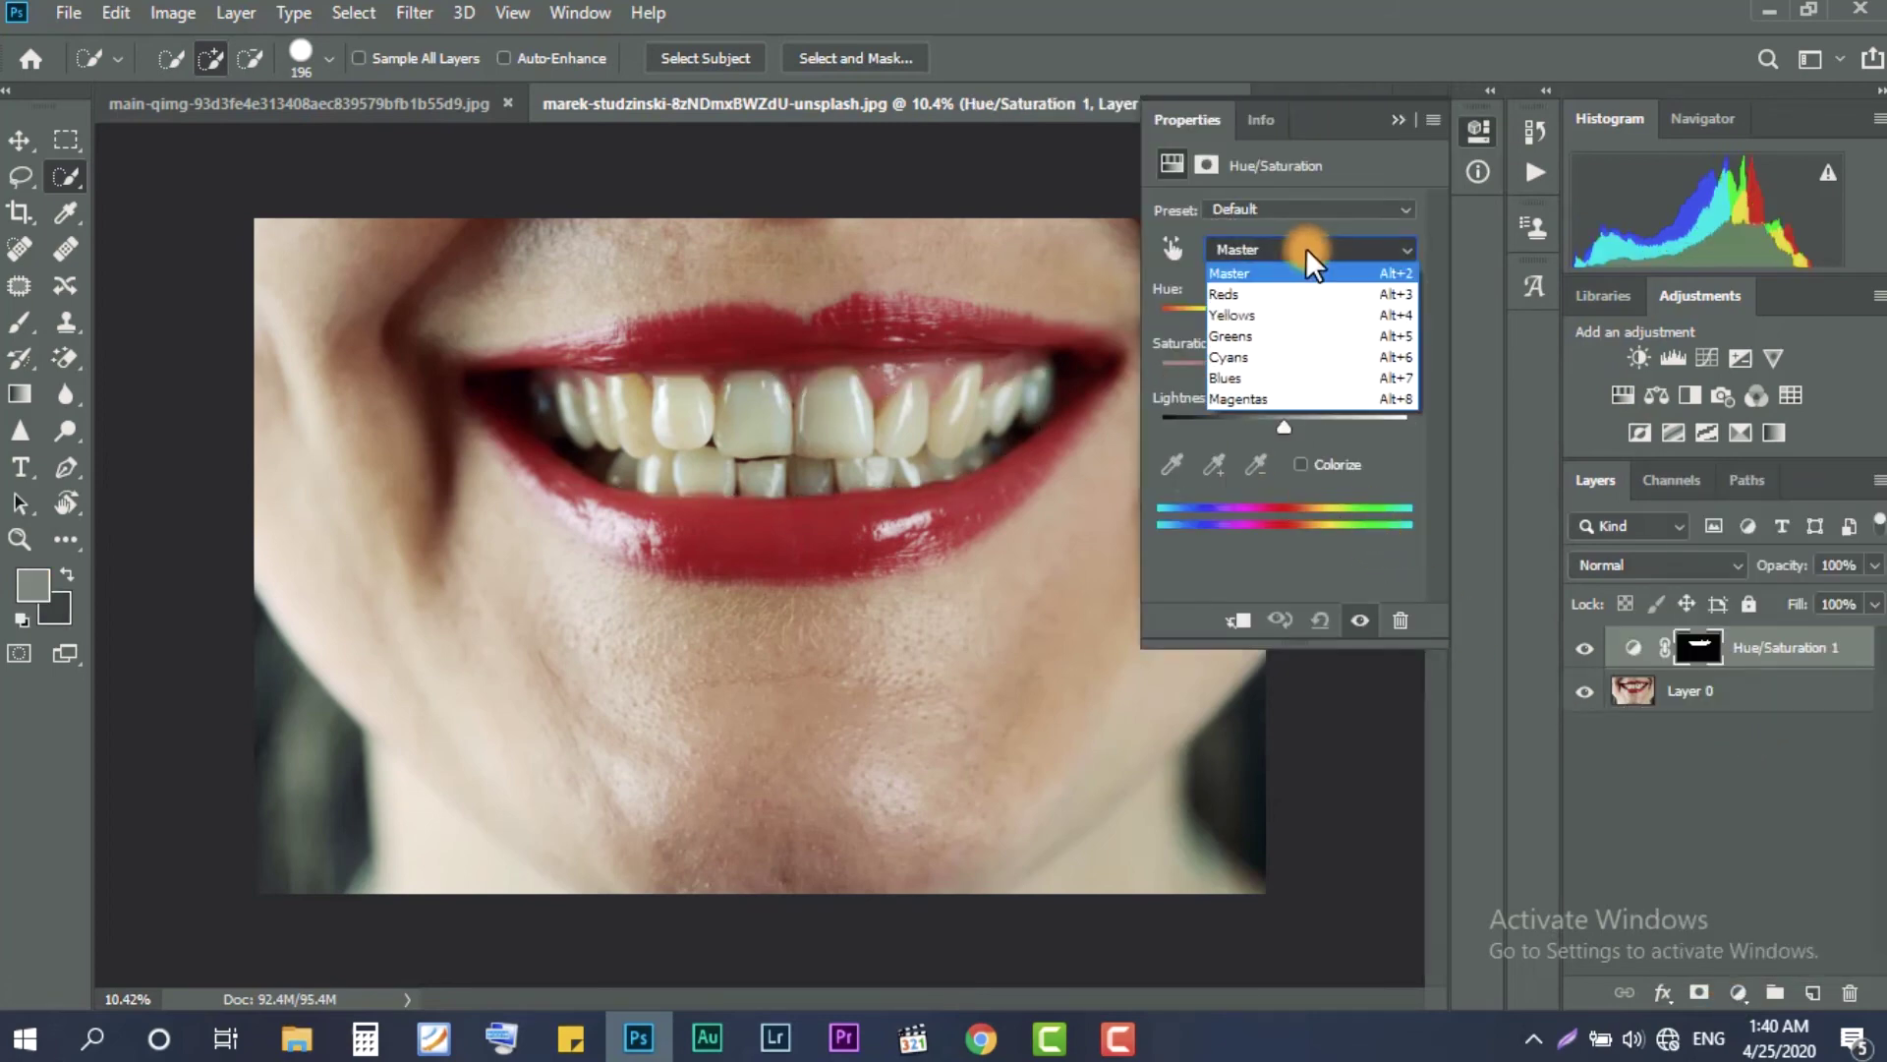
pyautogui.click(1288, 312)
pyautogui.moveTo(1282, 364); pyautogui.dragTo(1182, 370)
pyautogui.moveTo(1286, 427); pyautogui.dragTo(1325, 425)
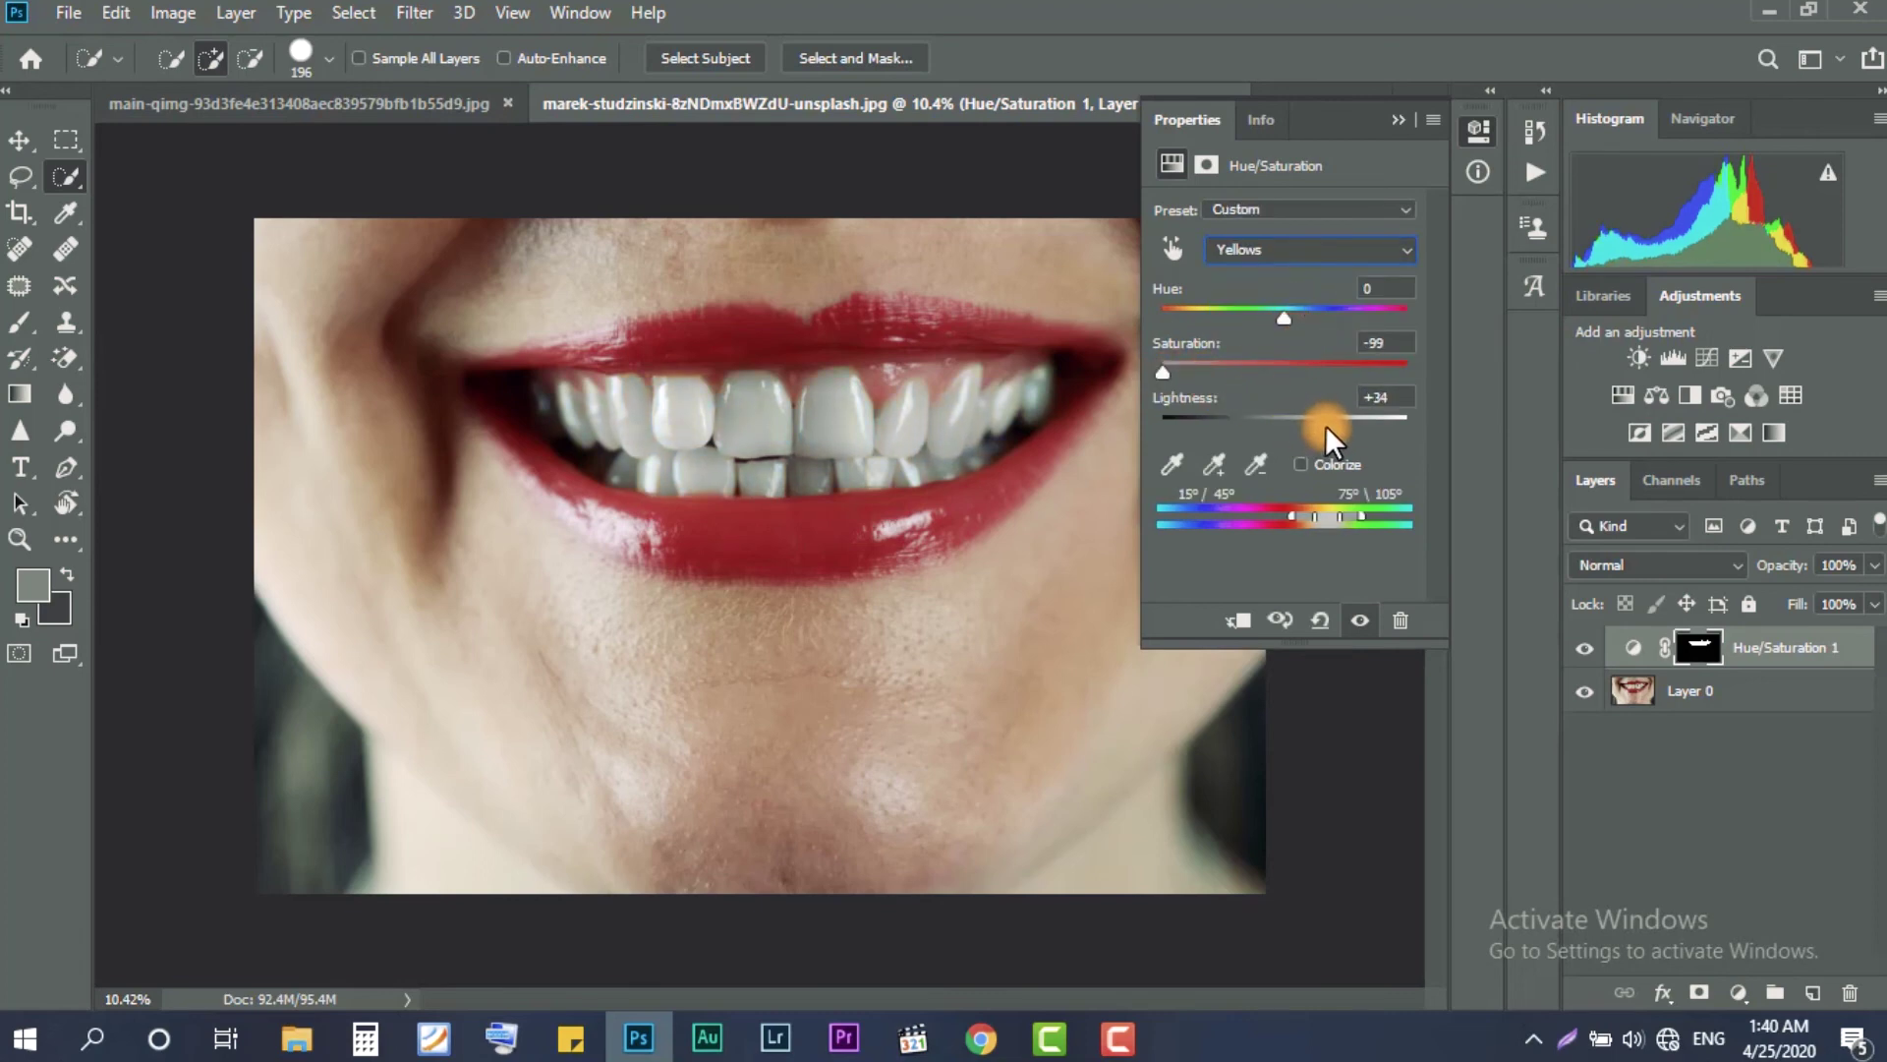
pyautogui.moveTo(1325, 424); pyautogui.dragTo(1327, 425)
pyautogui.click(1407, 124)
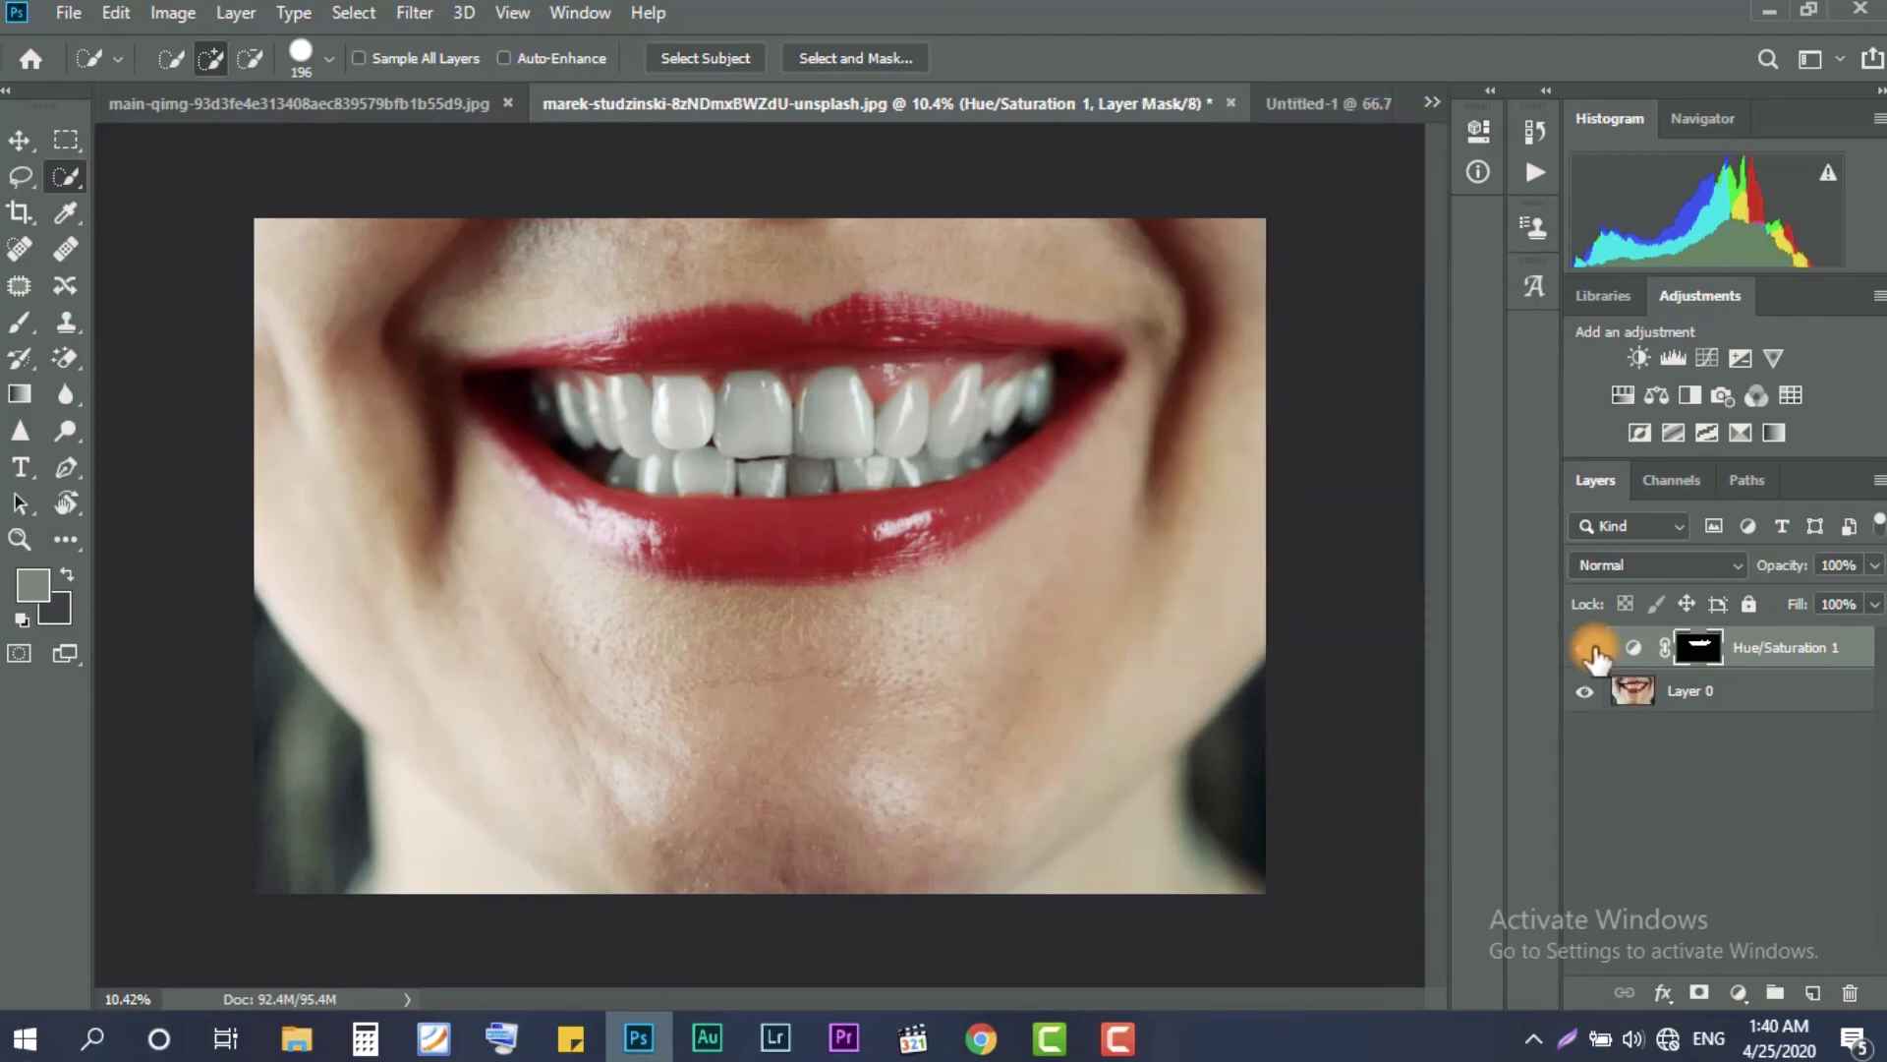
pyautogui.click(1584, 648)
pyautogui.click(1584, 648)
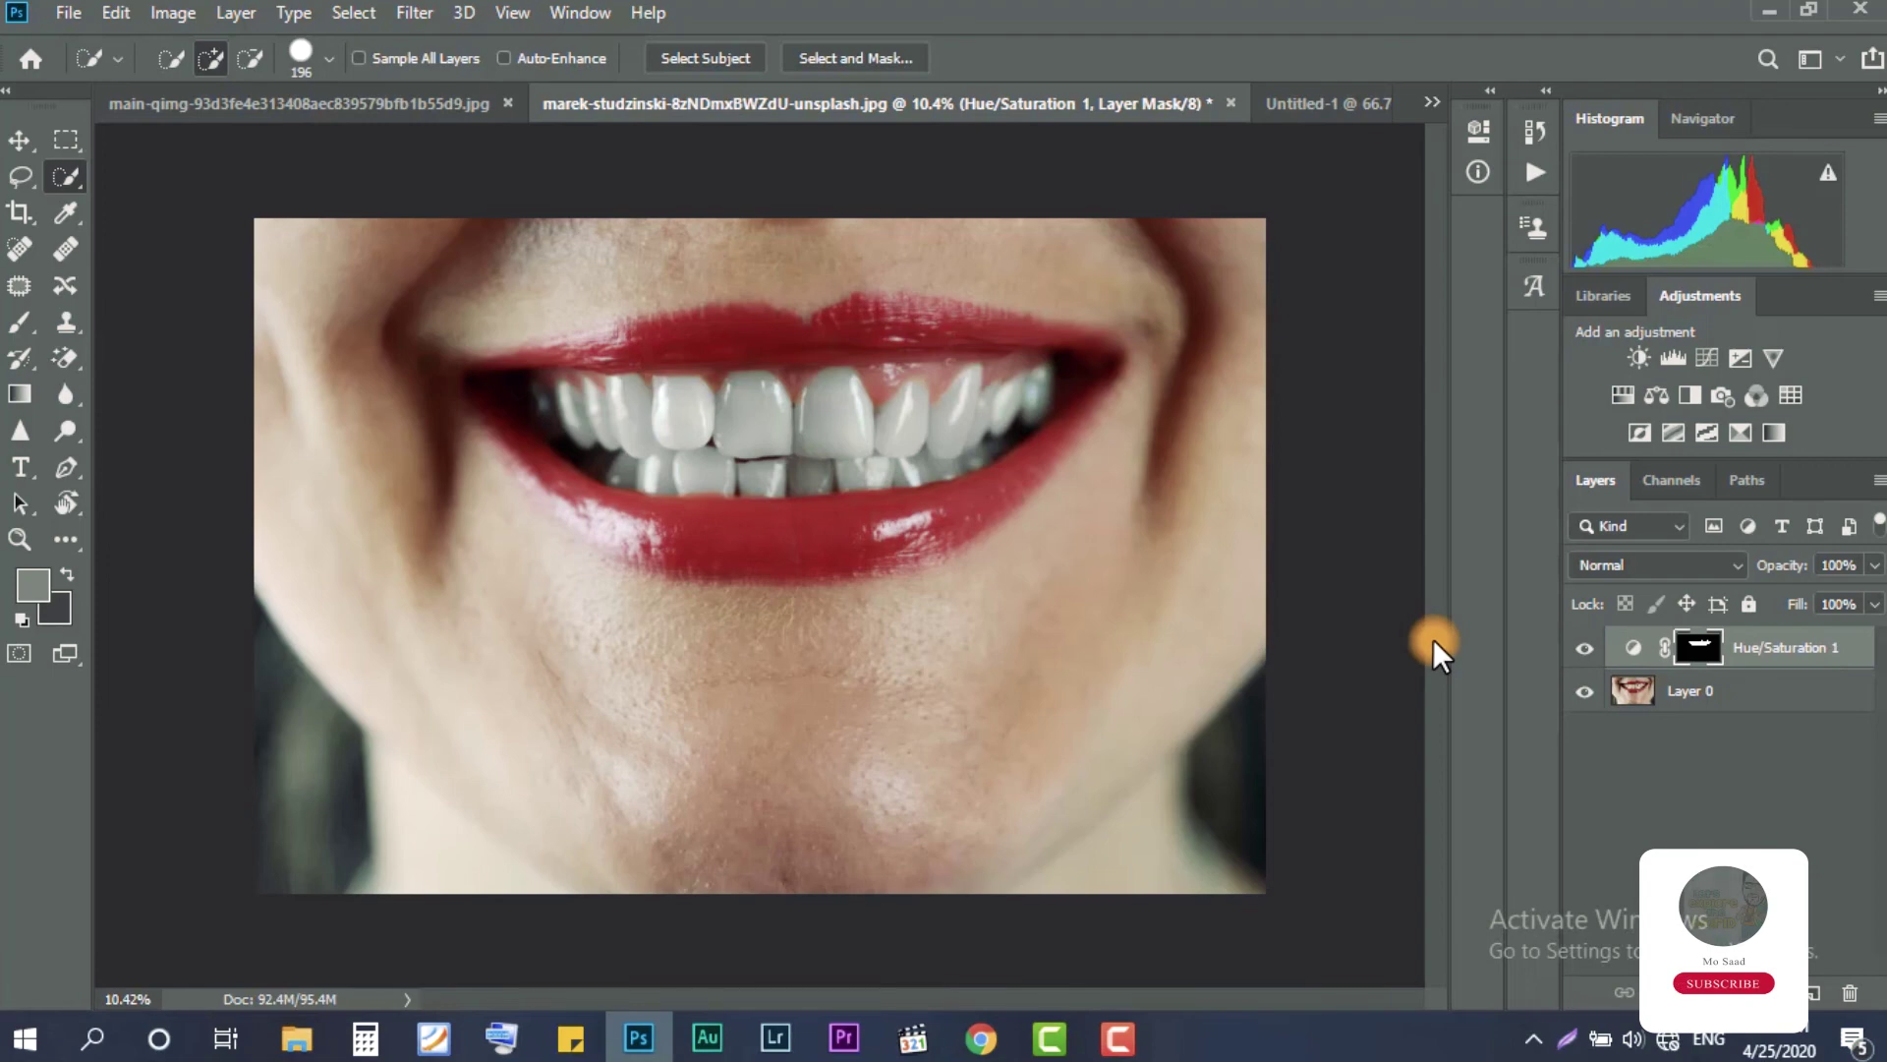